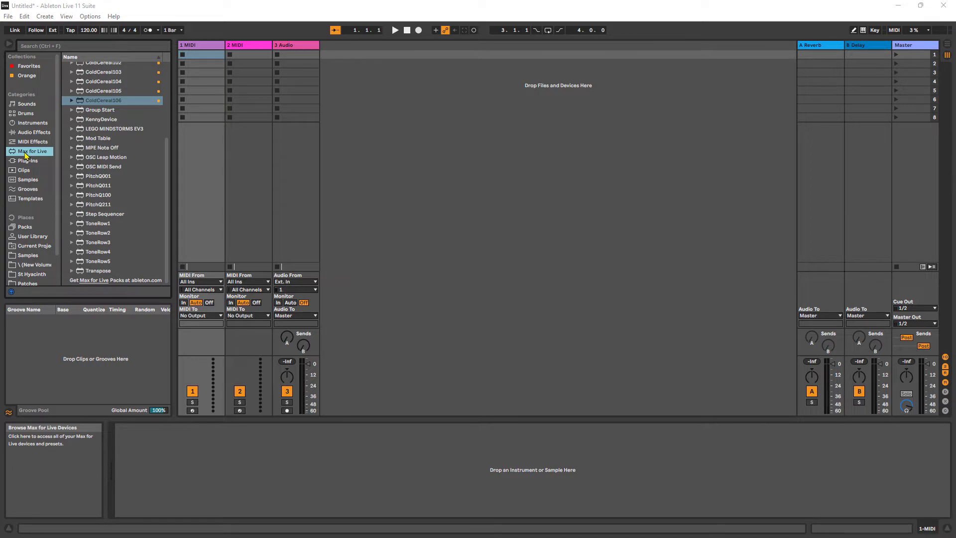
# Load the ColdCereal106 Max for Live device and the E-Piano Basic instrument onto the first MIDI track
pyautogui.click(104, 101)
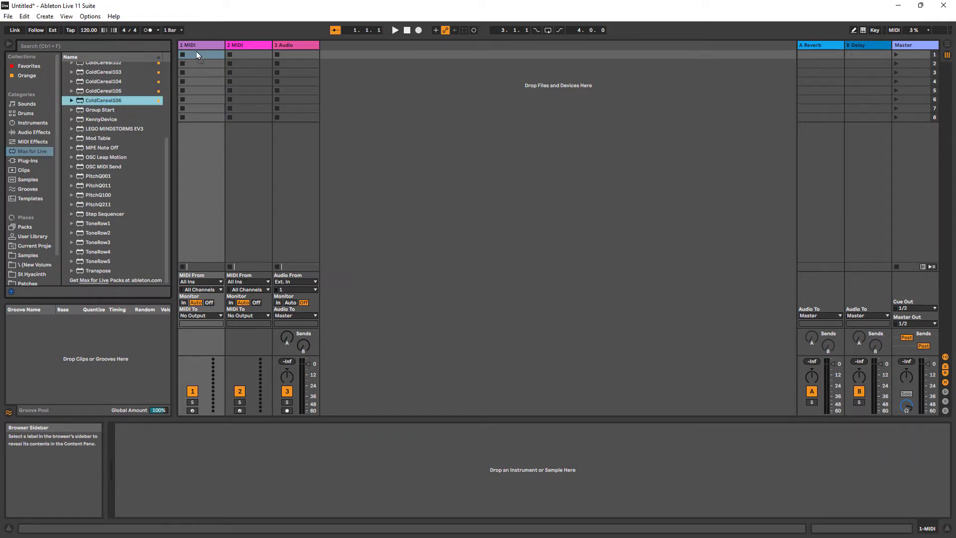
pyautogui.moveTo(204, 44); pyautogui.dragTo(205, 43)
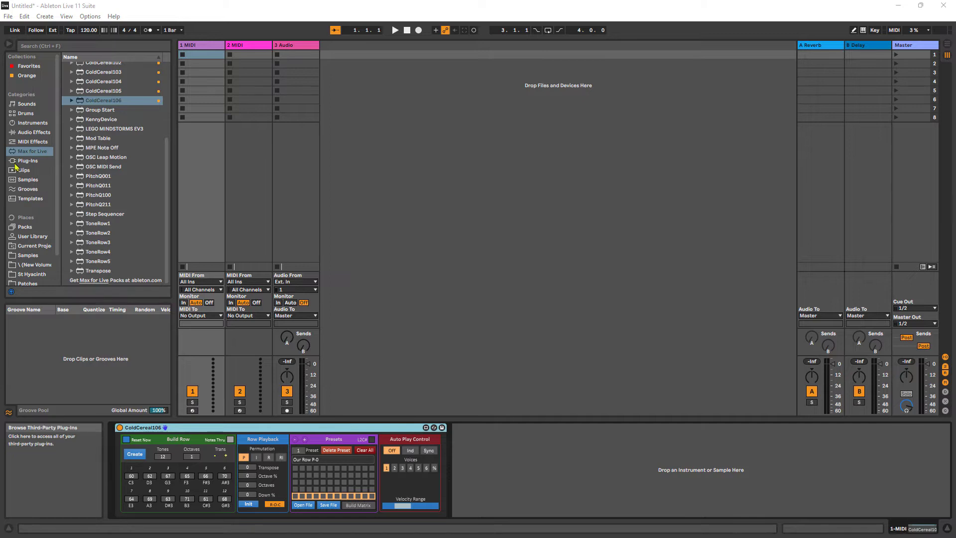
pyautogui.click(33, 124)
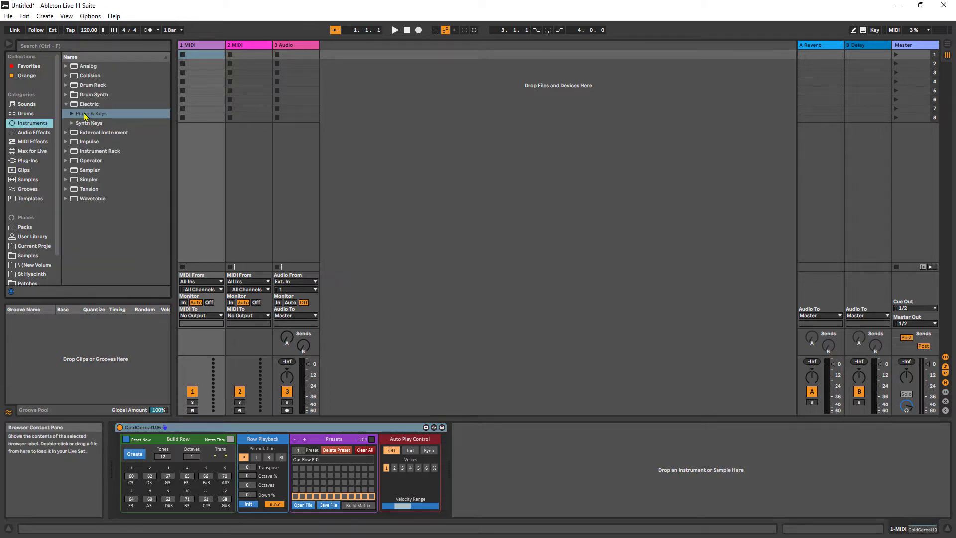
pyautogui.click(72, 114)
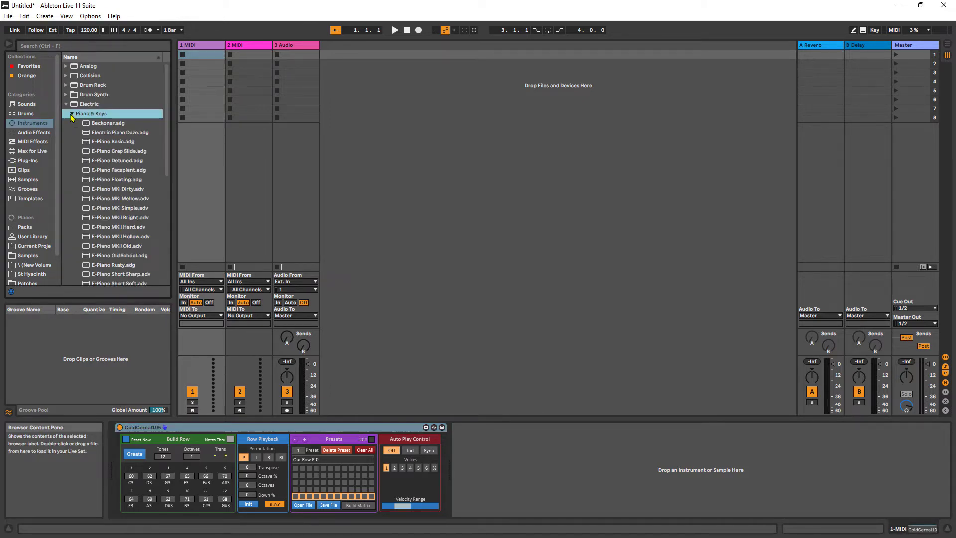
pyautogui.click(118, 144)
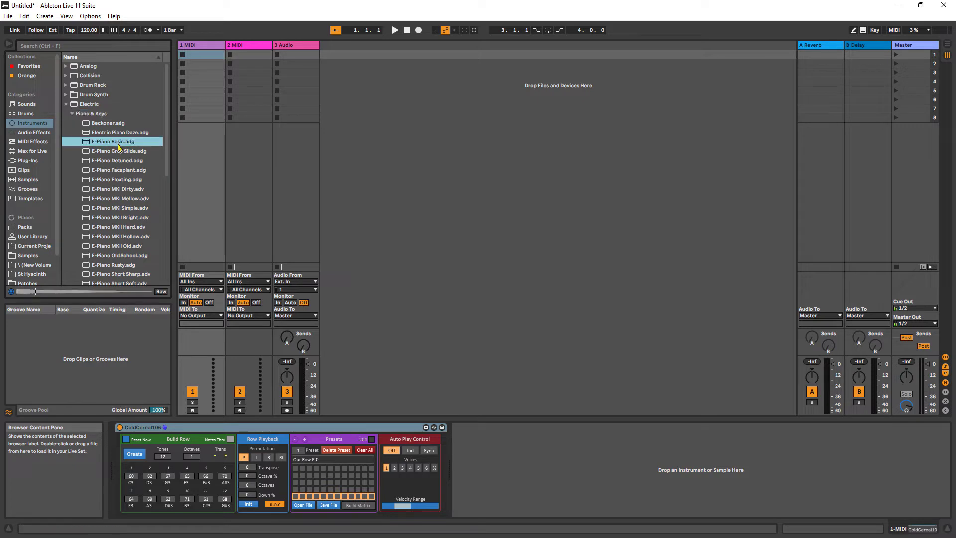
pyautogui.moveTo(199, 411); pyautogui.dragTo(462, 481)
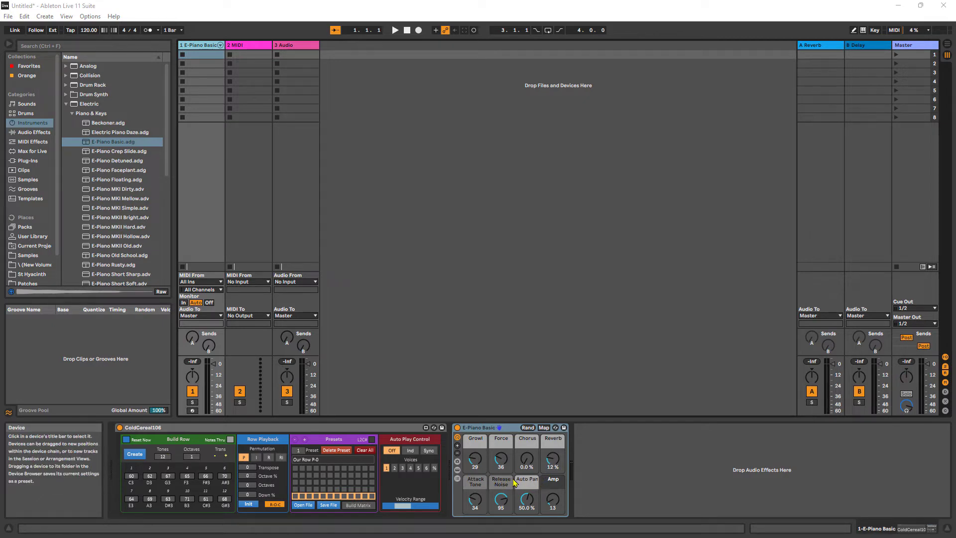
# Route the inputs of MIDI track 2 and audio track 3 from 1-E-Piano Basic, and reopen the first track's devices
pyautogui.click(254, 46)
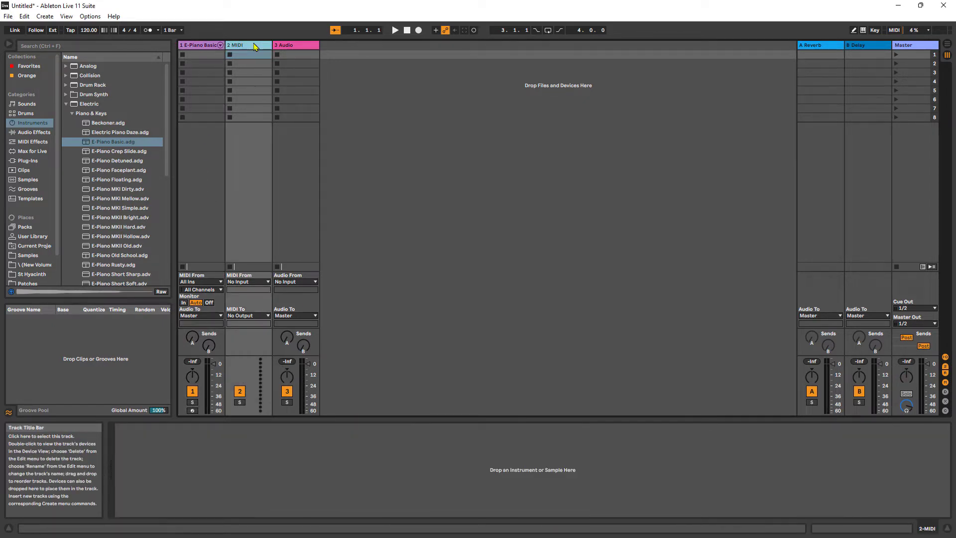
pyautogui.click(260, 282)
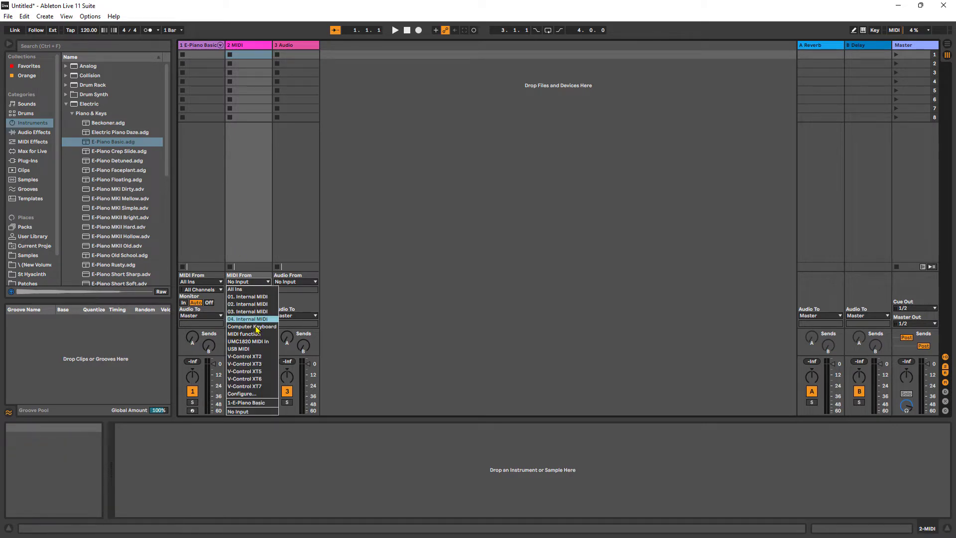
pyautogui.click(246, 402)
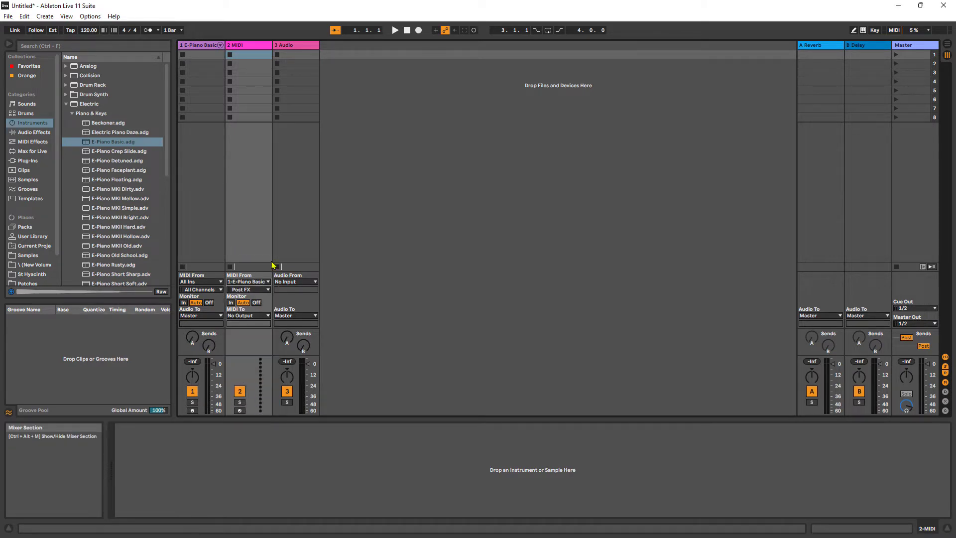
pyautogui.click(298, 54)
pyautogui.click(294, 282)
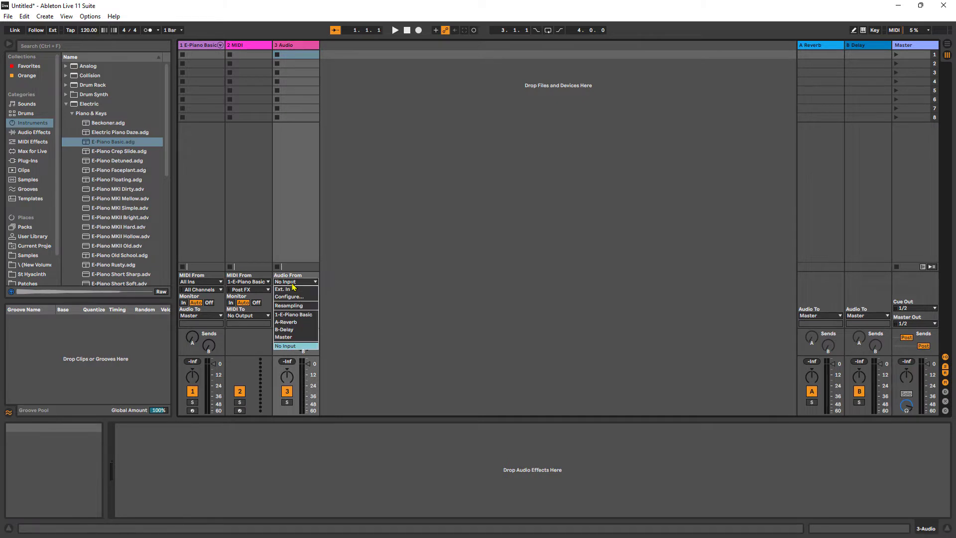
pyautogui.click(299, 315)
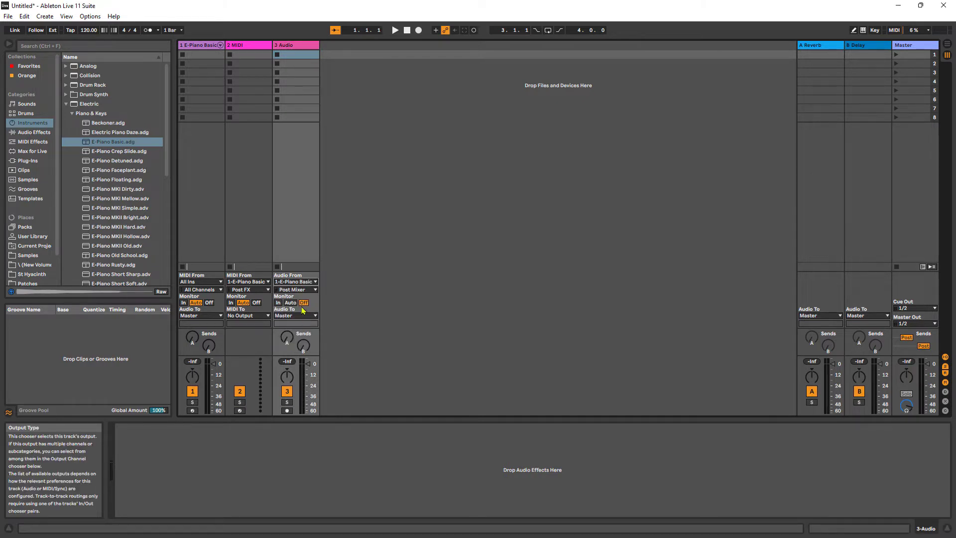
pyautogui.click(203, 48)
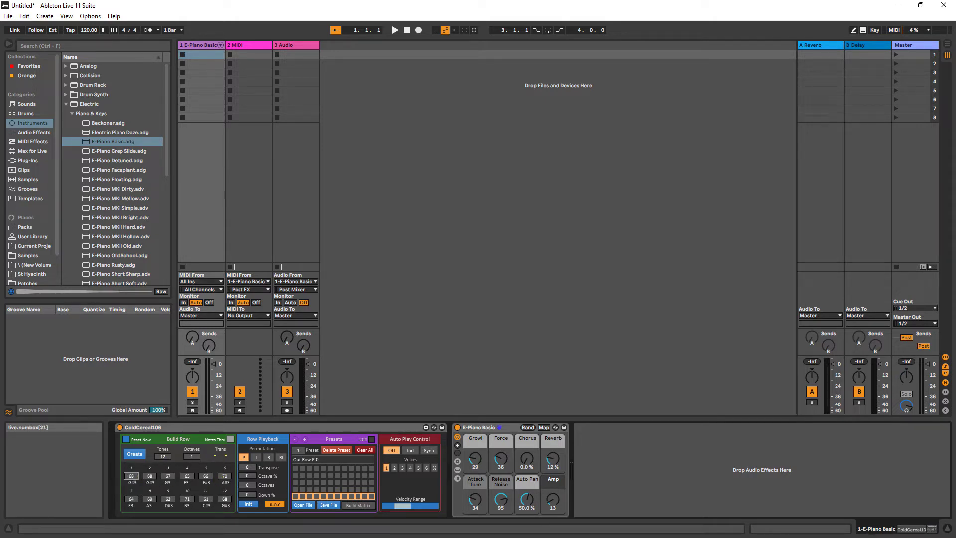
# Try a length of 7 tones for the row in ColdCereal106 and restore it to 12
pyautogui.moveTo(135, 477); pyautogui.dragTo(147, 482)
pyautogui.moveTo(168, 467); pyautogui.dragTo(177, 468)
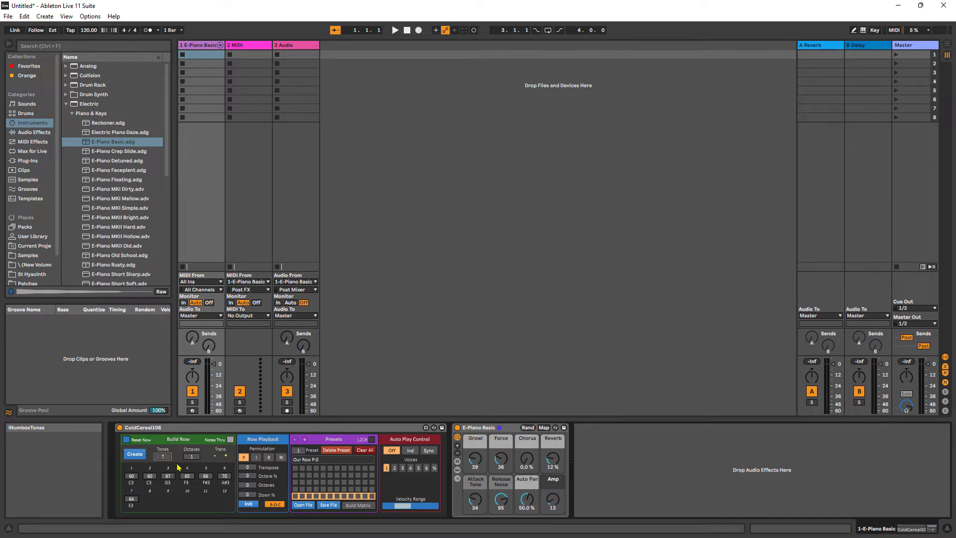
pyautogui.press('Up')
pyautogui.press('Up')
pyautogui.press('Up')
pyautogui.press('Up')
pyautogui.press('Up')
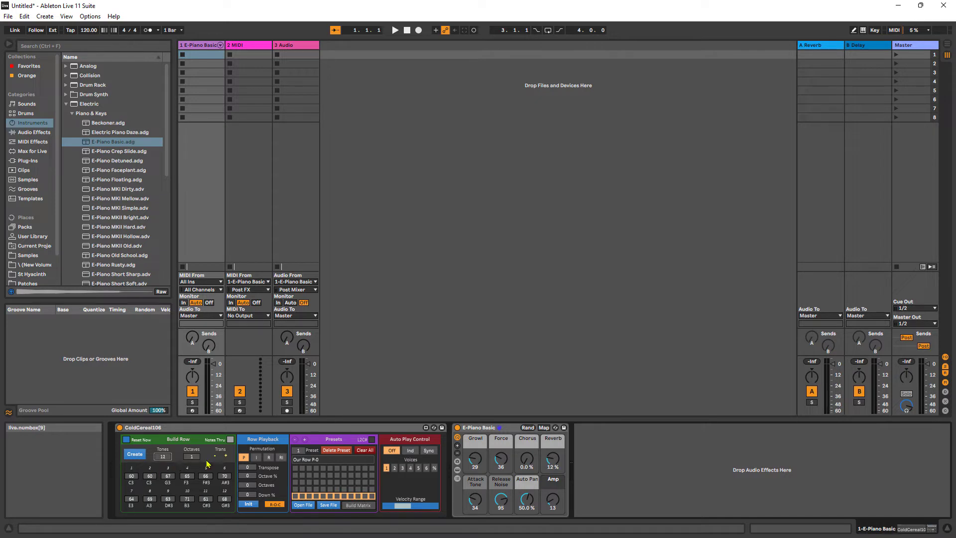
# Generate new random 12-tone rows within one octave in ColdCereal106
pyautogui.click(197, 460)
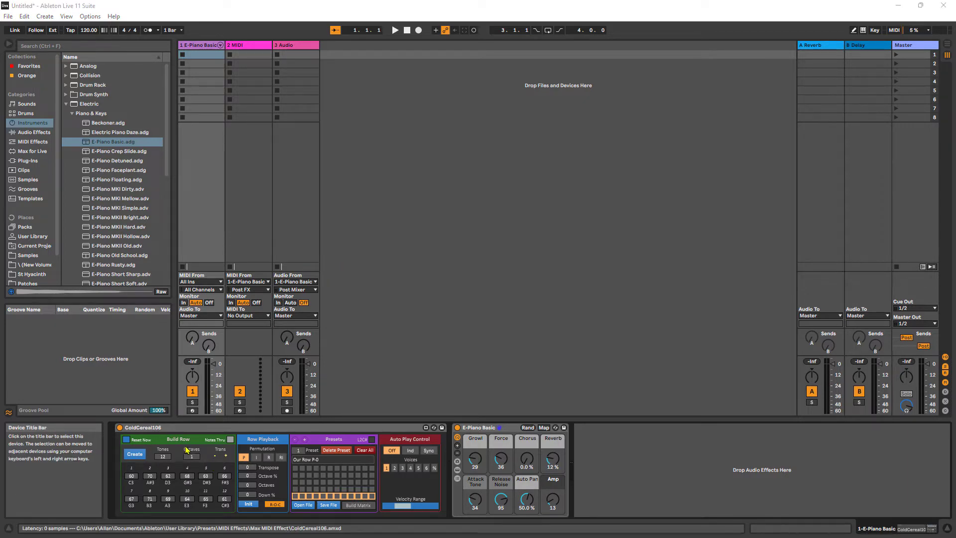
pyautogui.click(132, 455)
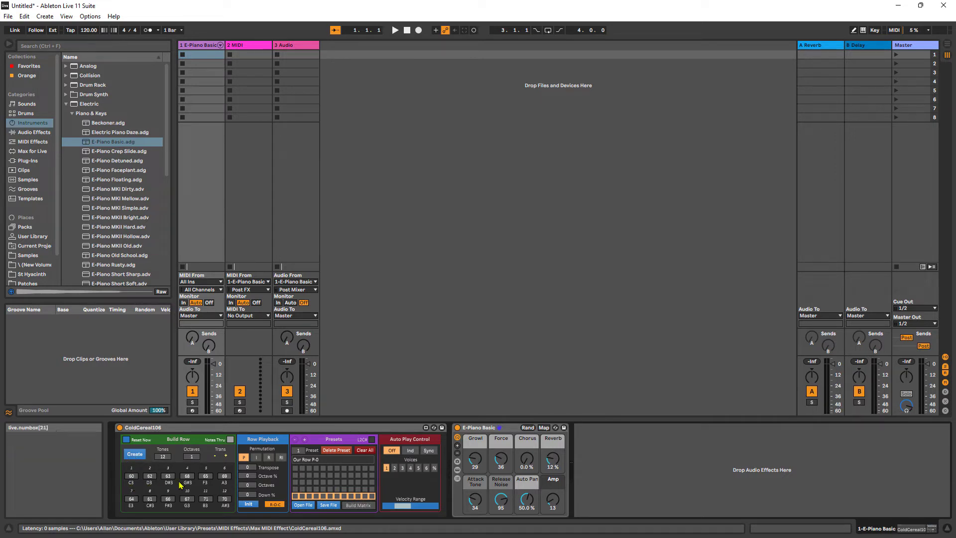
pyautogui.click(135, 455)
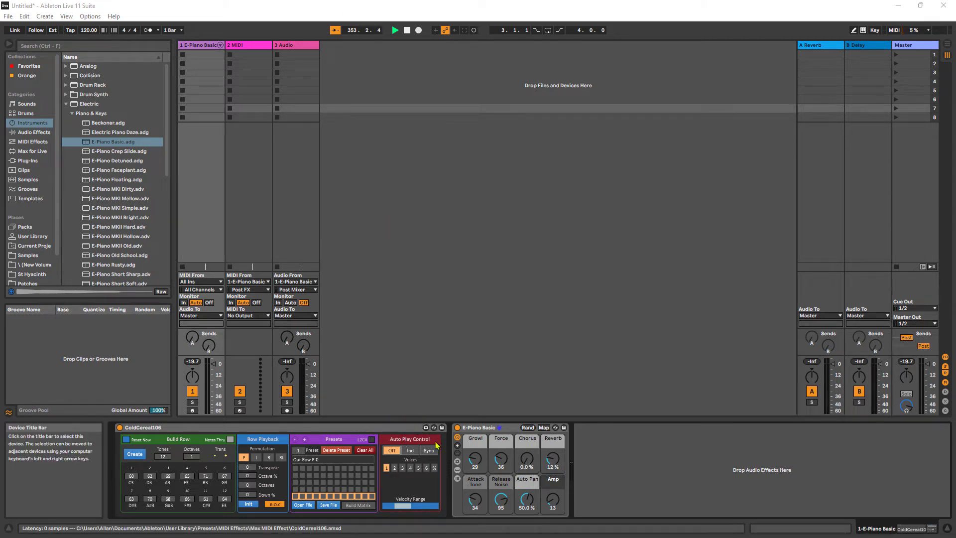
# Run auto play in Ind mode, adjust its tempo up and down, and switch auto play off
pyautogui.click(411, 452)
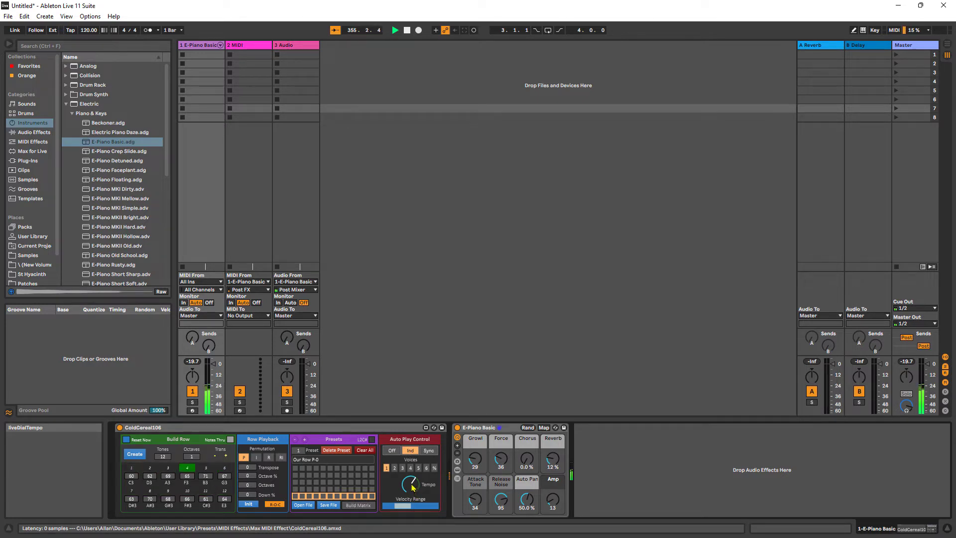
pyautogui.moveTo(413, 489)
pyautogui.mouseDown()
pyautogui.moveTo(413, 480)
pyautogui.moveTo(413, 498)
pyautogui.mouseUp()
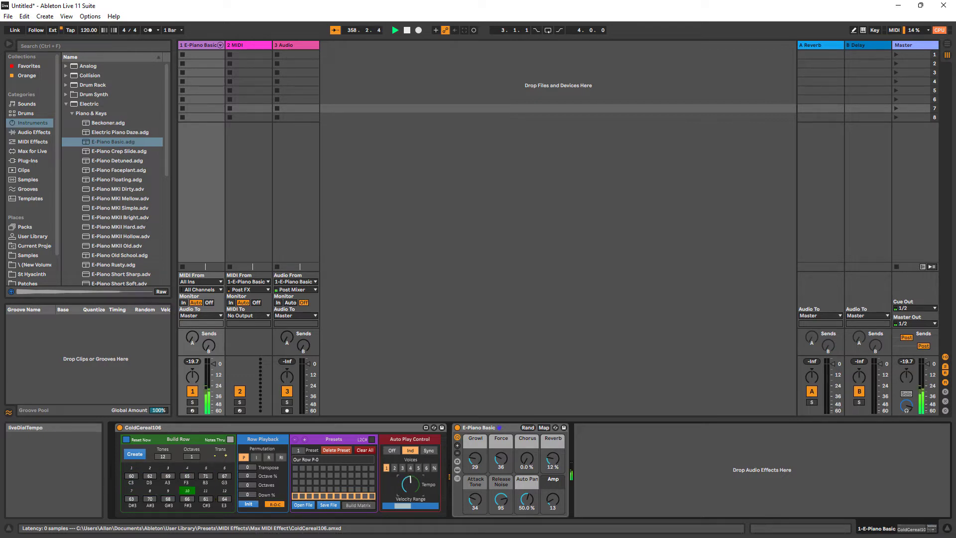
pyautogui.moveTo(407, 486); pyautogui.dragTo(406, 468)
pyautogui.click(392, 451)
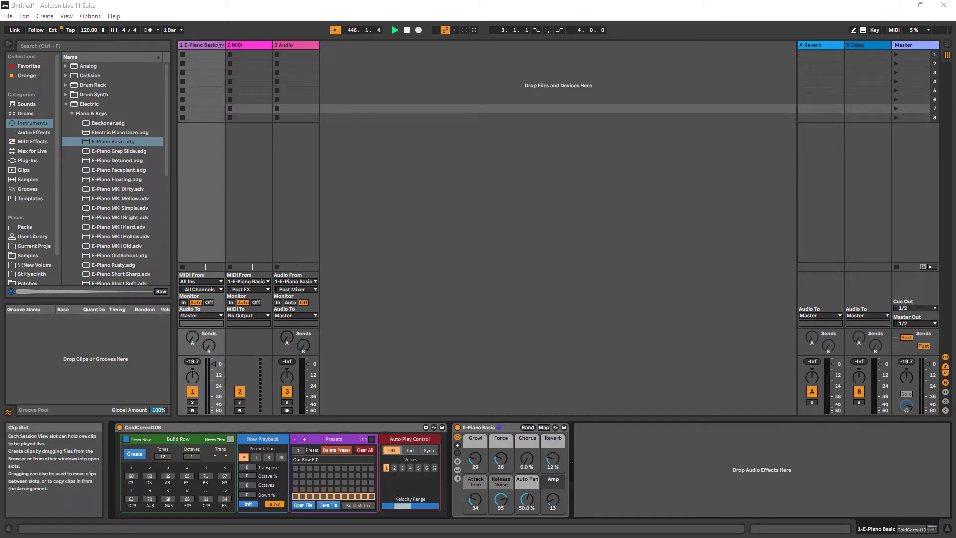
# Generate several new random rows while auto play runs in Ind mode
pyautogui.click(136, 455)
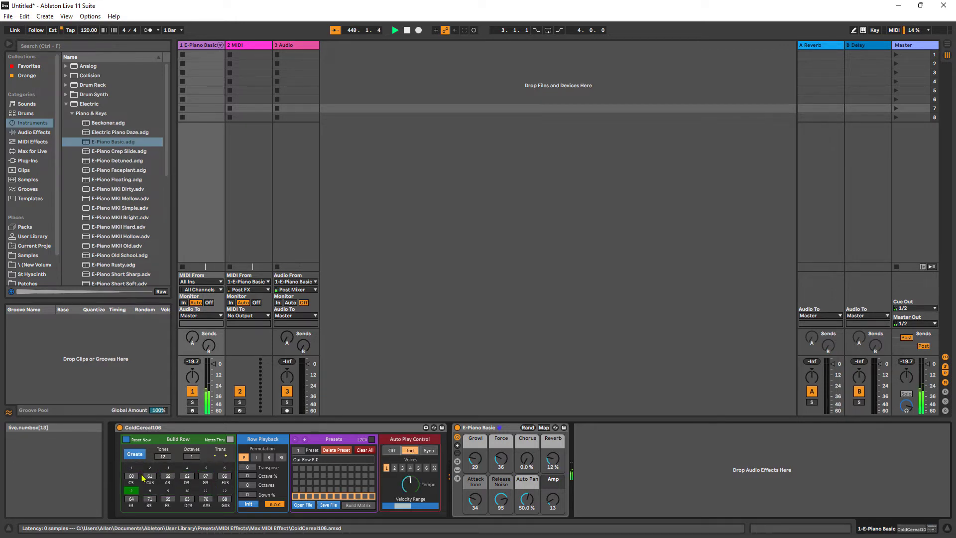
pyautogui.click(135, 455)
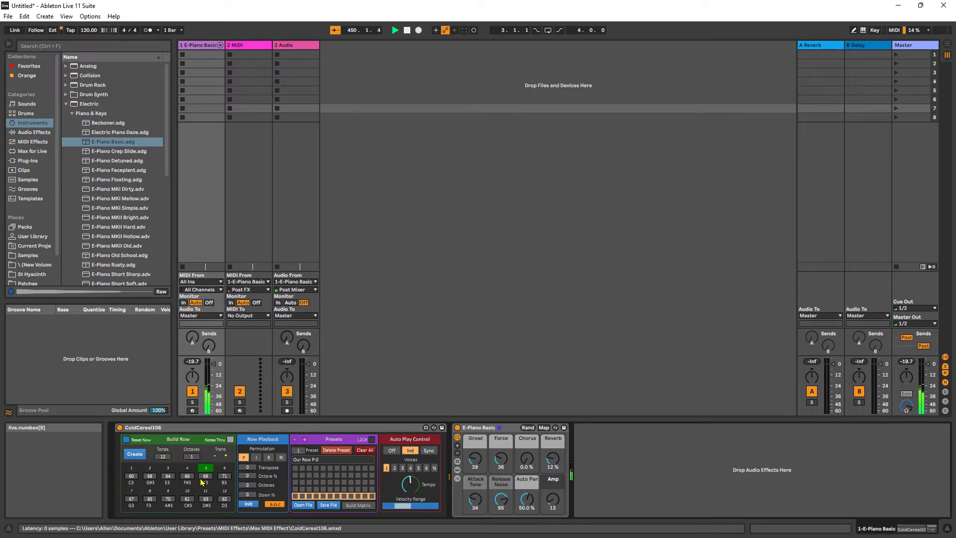
pyautogui.click(135, 455)
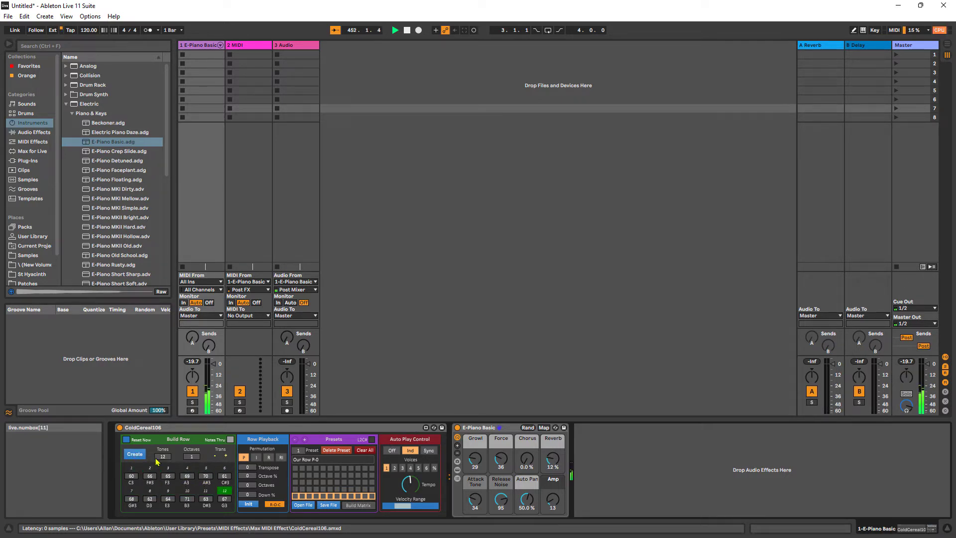
# Try a 7-tone row with the seventh note set to 62 and the second to 54, and stop auto play
pyautogui.moveTo(162, 457); pyautogui.dragTo(162, 490)
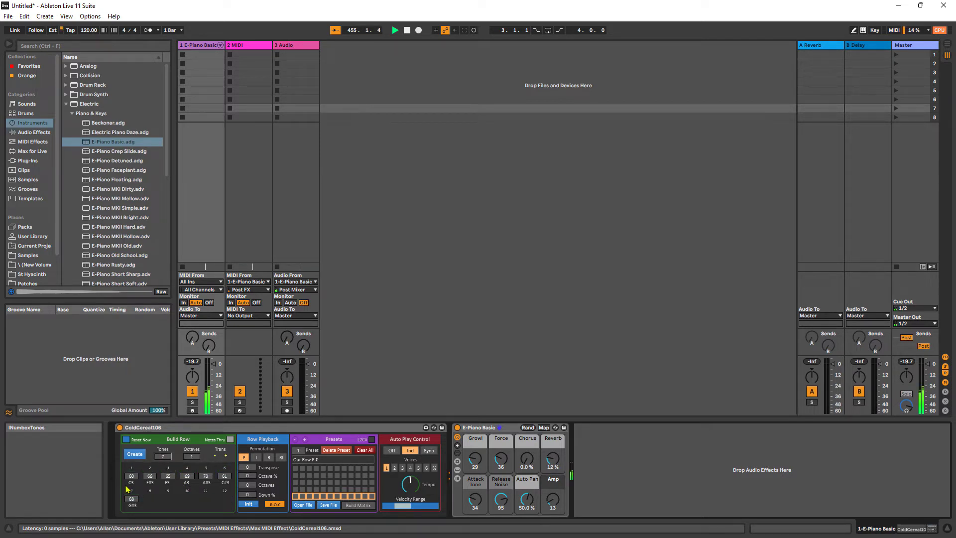
pyautogui.click(134, 499)
pyautogui.moveTo(134, 499); pyautogui.dragTo(134, 508)
pyautogui.moveTo(151, 477); pyautogui.dragTo(151, 492)
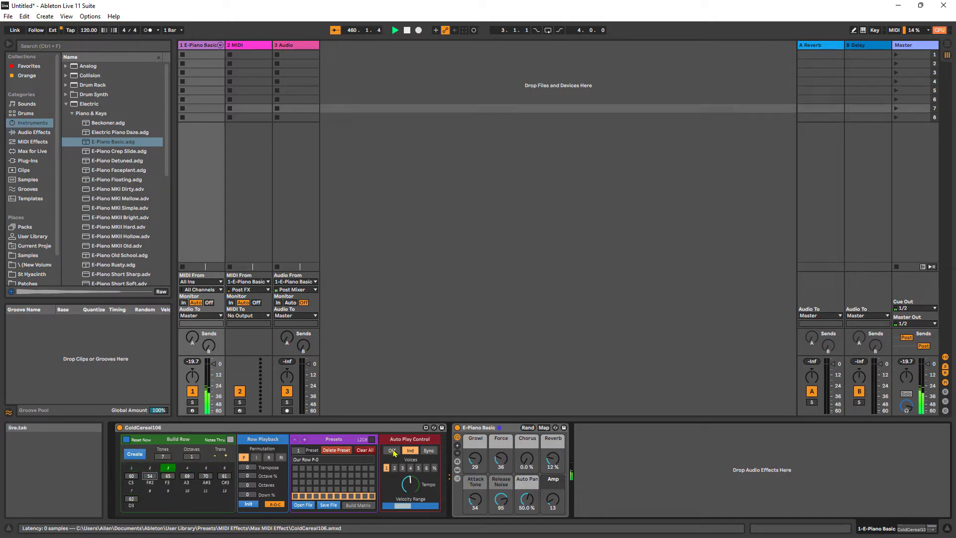
pyautogui.click(392, 452)
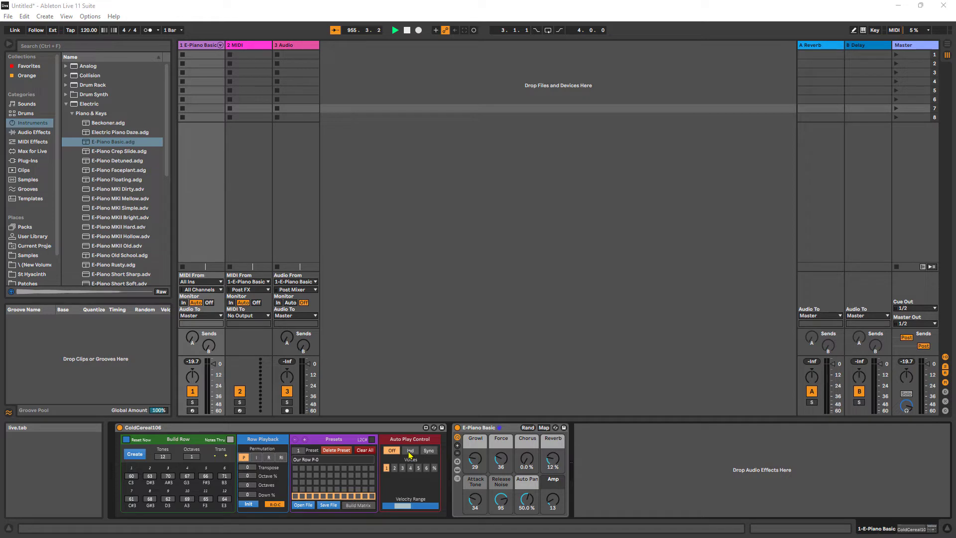
# Restart auto play in Ind mode and try upward transpositions of the row, returning Transpose to 0
pyautogui.click(409, 451)
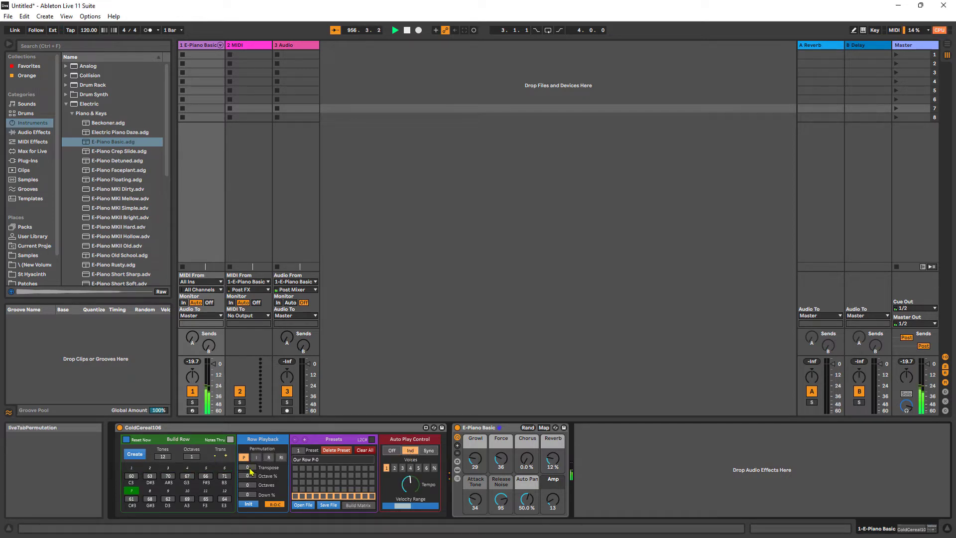
pyautogui.moveTo(251, 467); pyautogui.dragTo(250, 463)
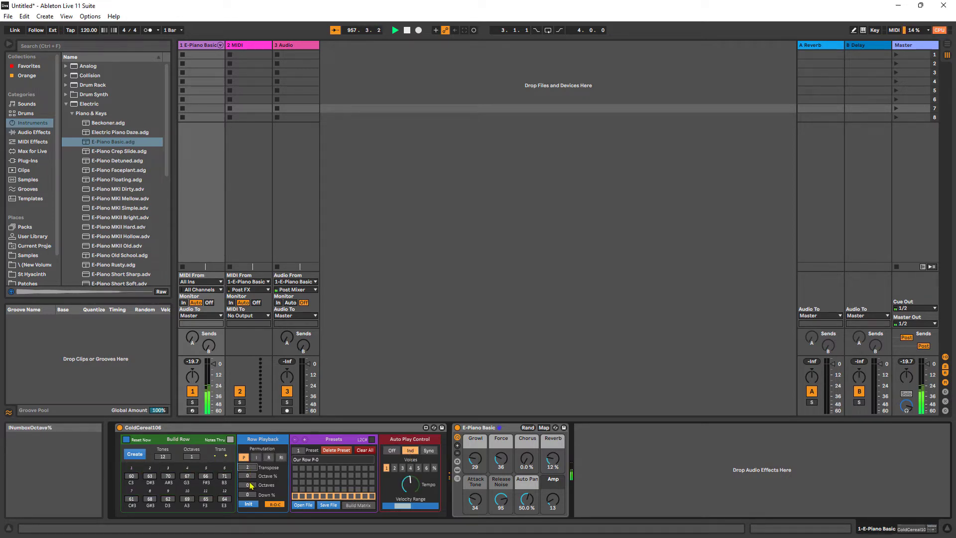
pyautogui.press('Up')
pyautogui.press('Up')
pyautogui.press('Up')
pyautogui.press('Up')
pyautogui.press('Up')
pyautogui.press('Up')
pyautogui.press('Up')
pyautogui.press('Down')
pyautogui.press('Down')
pyautogui.press('Down')
pyautogui.press('Down')
pyautogui.press('Down')
pyautogui.press('Down')
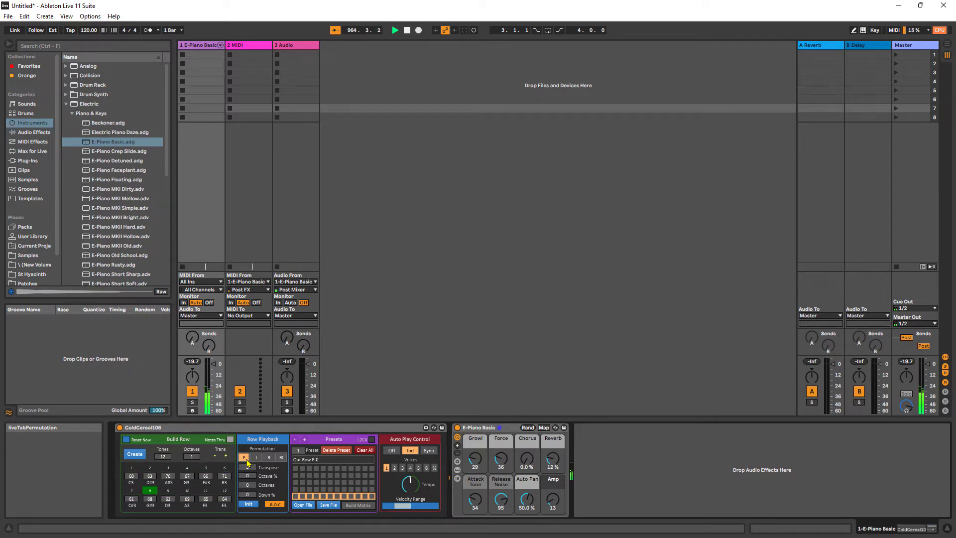
# Switch the playing row's permutation from I through R to RI, and turn off auto play
pyautogui.click(258, 458)
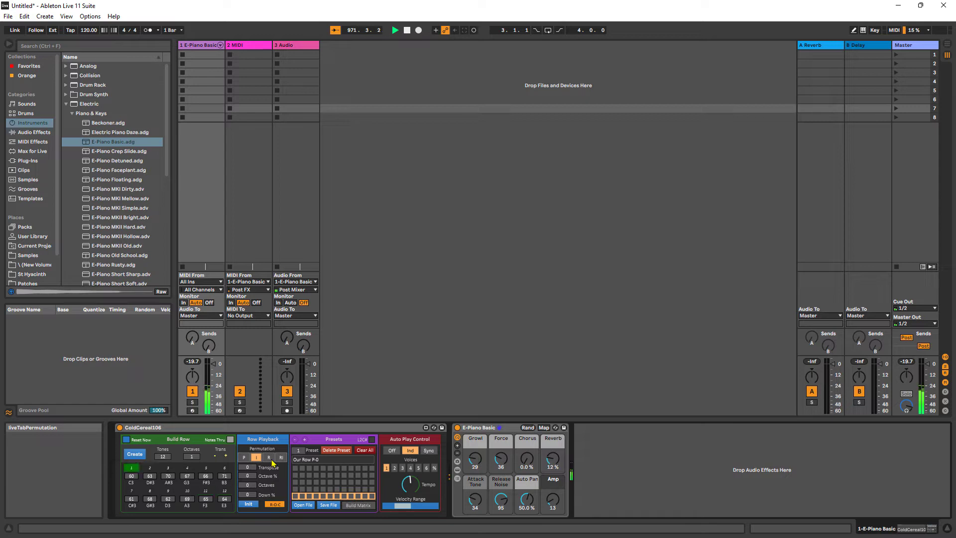
pyautogui.click(271, 460)
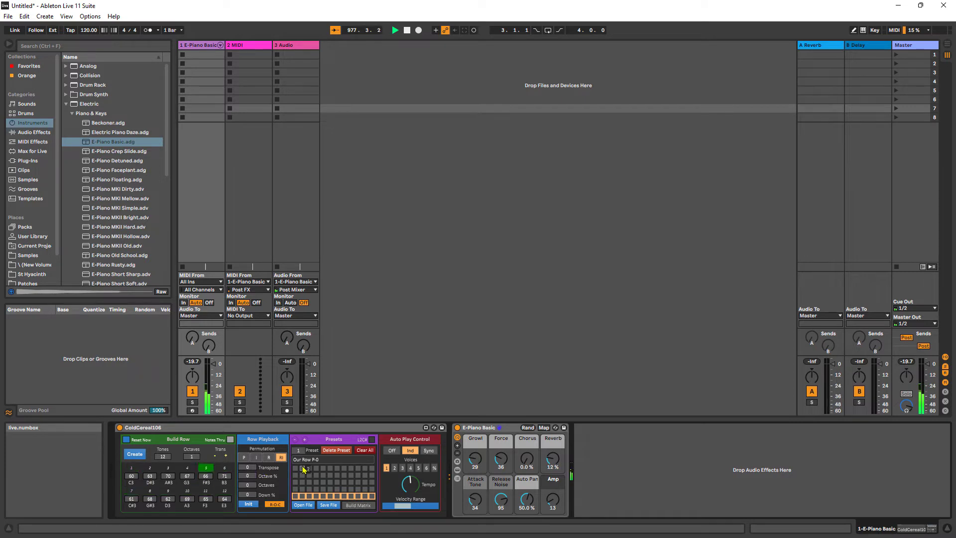
pyautogui.click(393, 451)
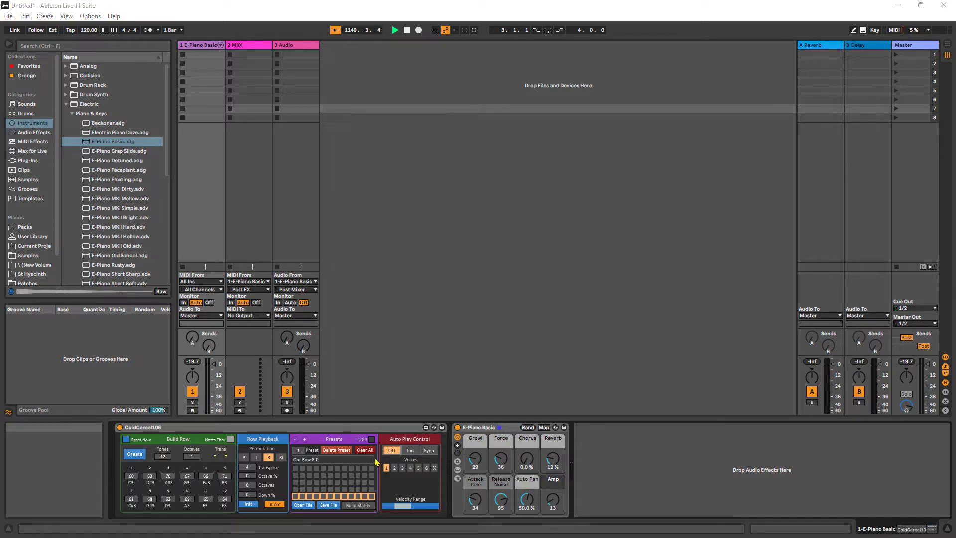
# Restart auto play in Ind mode and play the row in the I permutation with Transpose at 7
pyautogui.click(409, 452)
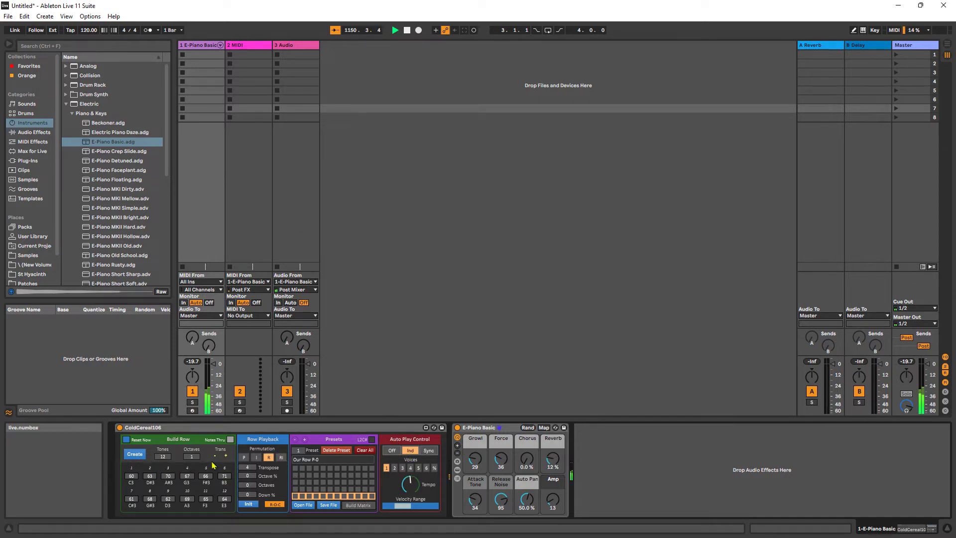
pyautogui.click(257, 457)
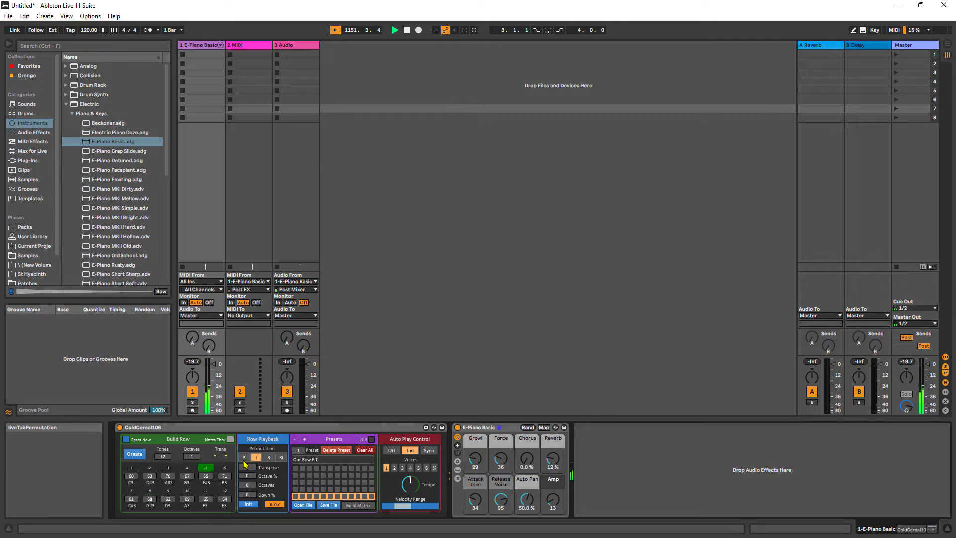
pyautogui.click(282, 458)
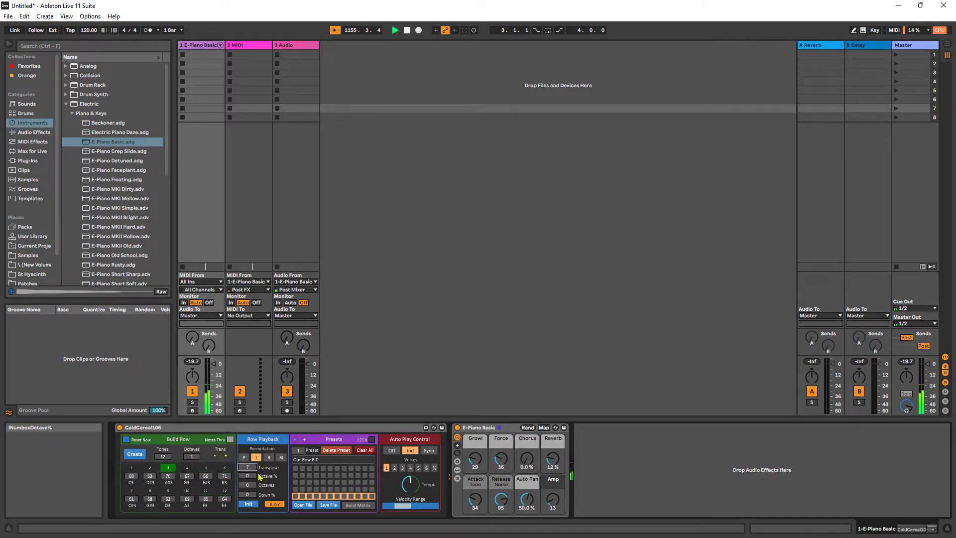
# Turn off auto play and reset the row's Transpose to 0
pyautogui.click(393, 451)
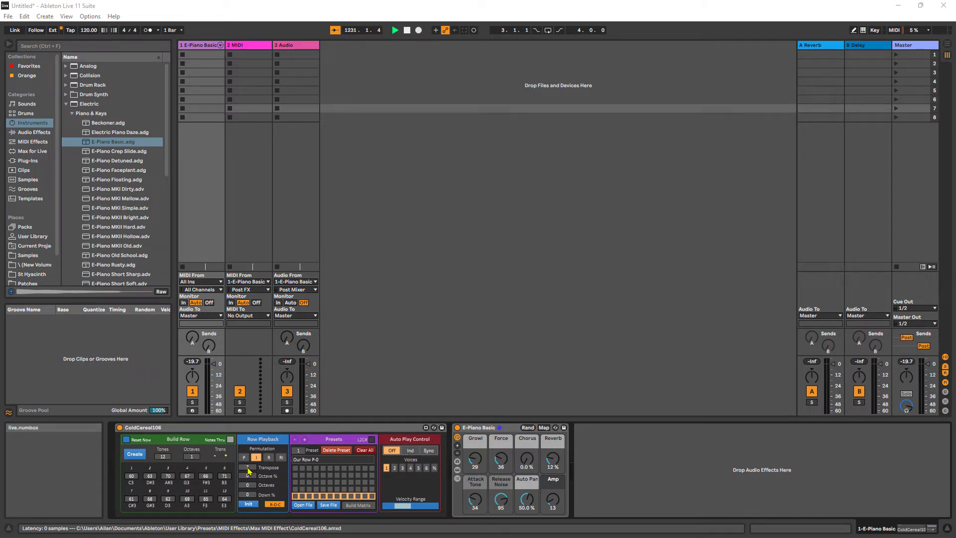
pyautogui.moveTo(248, 469); pyautogui.dragTo(248, 478)
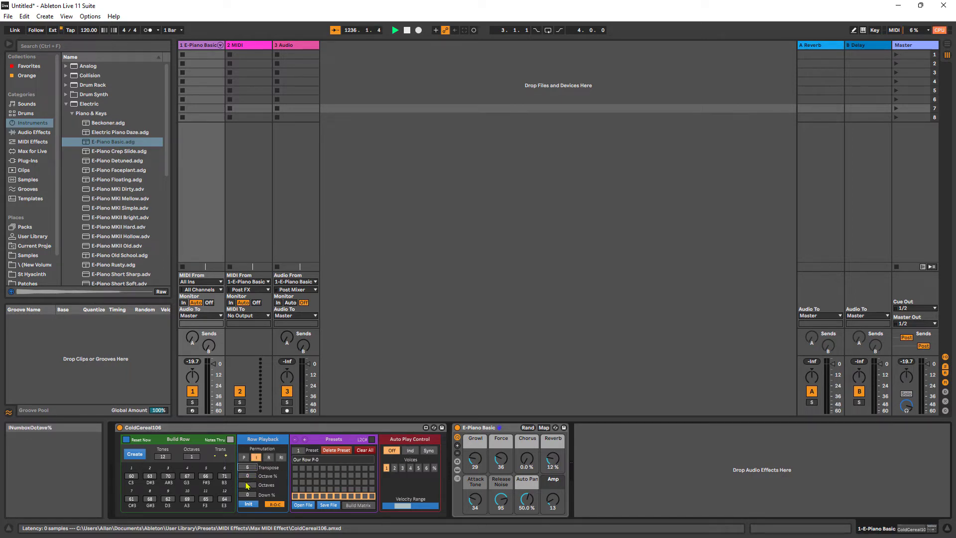
# Auto-play the row in Ind mode with Octaves at 2, raising Octave % to 65 and Down % to 53, and turn auto play off
pyautogui.click(411, 451)
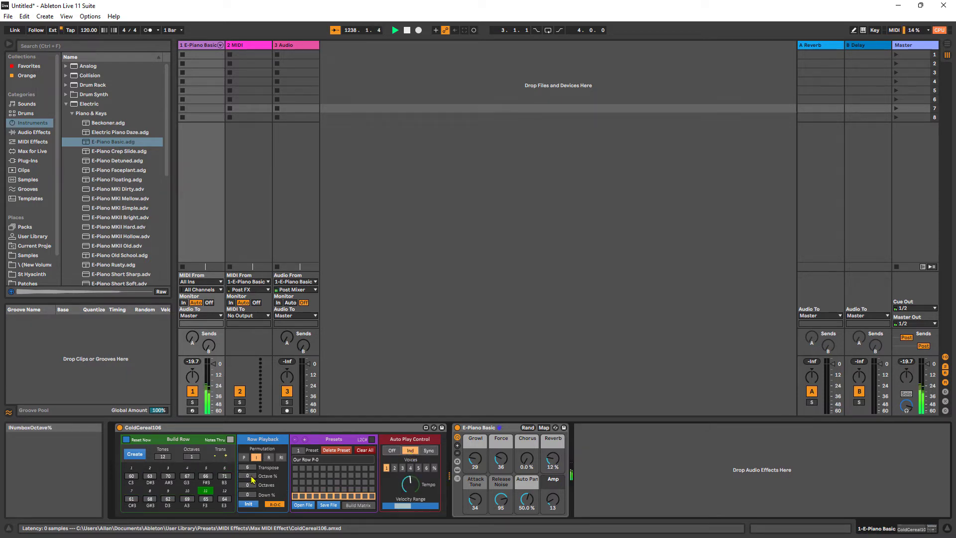
pyautogui.moveTo(248, 475)
pyautogui.mouseDown()
pyautogui.moveTo(247, 448)
pyautogui.moveTo(253, 493)
pyautogui.moveTo(248, 481)
pyautogui.mouseUp()
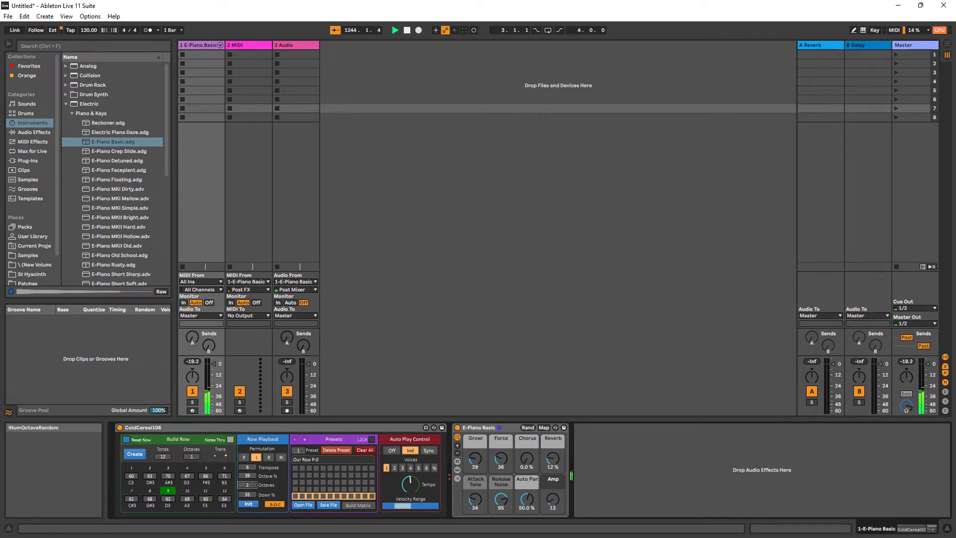
pyautogui.click(262, 479)
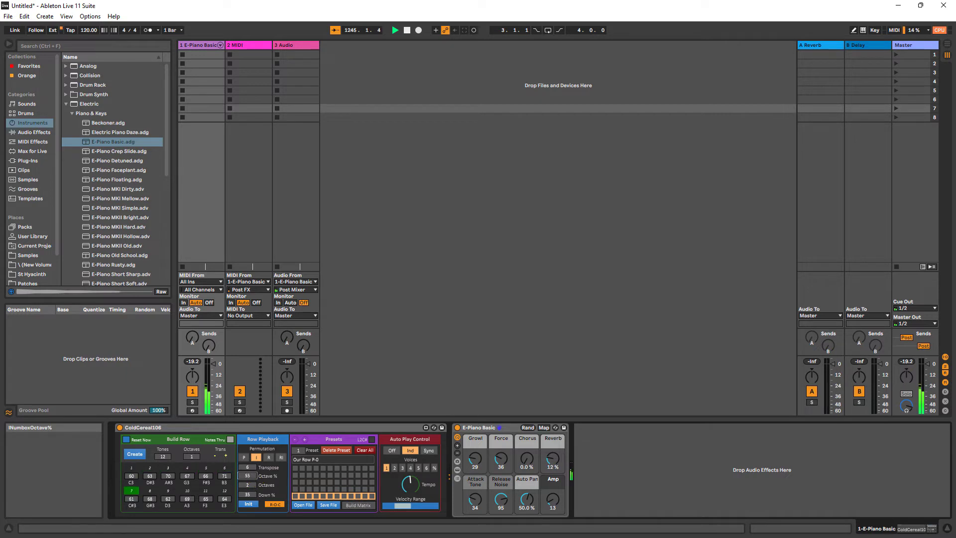
pyautogui.moveTo(248, 495); pyautogui.dragTo(248, 479)
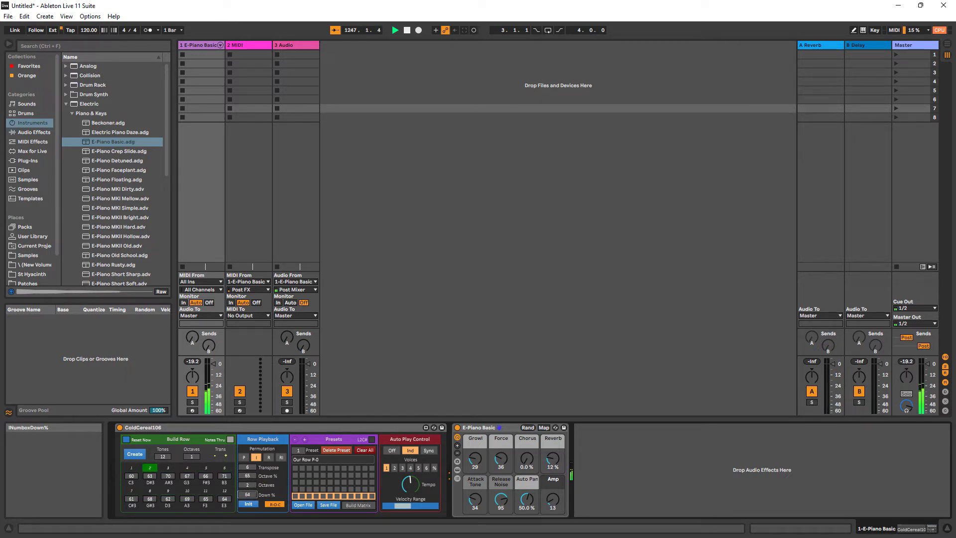
pyautogui.click(391, 451)
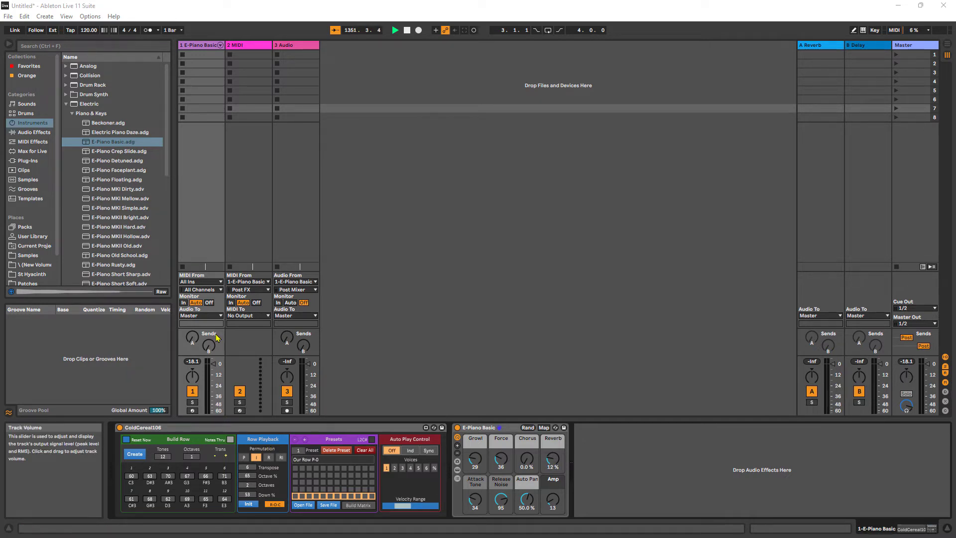
# Set the E-Piano Basic track's MIDI input to MIDI function on Ch. 1
pyautogui.click(194, 282)
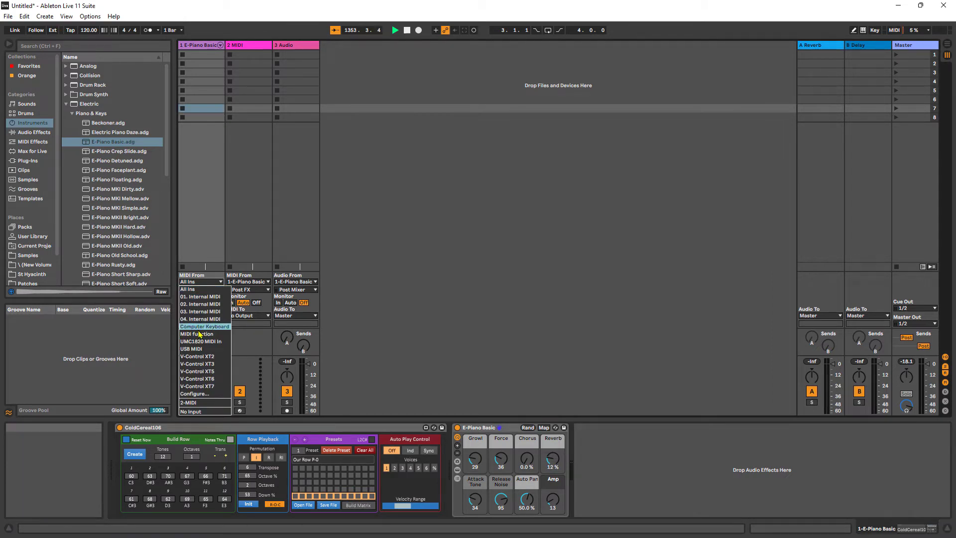
pyautogui.click(198, 277)
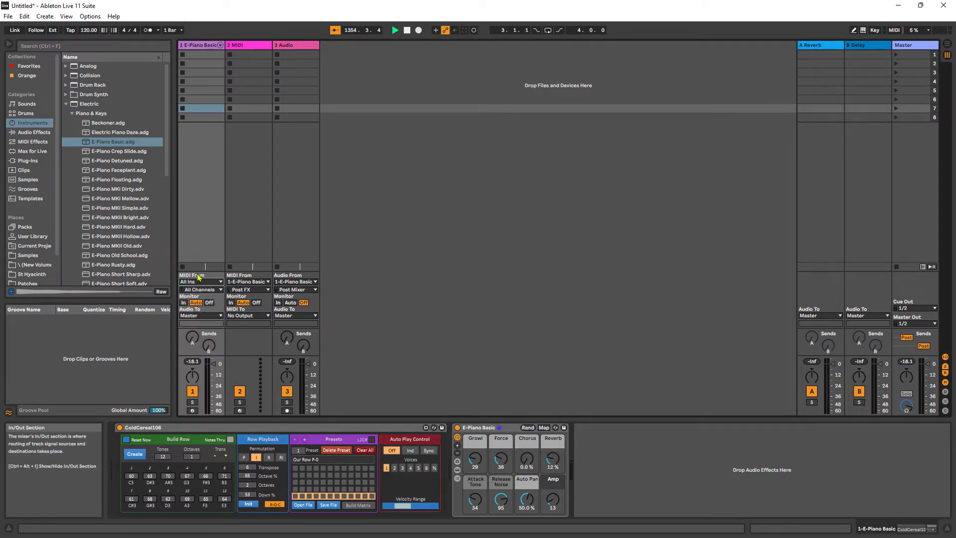
pyautogui.click(195, 56)
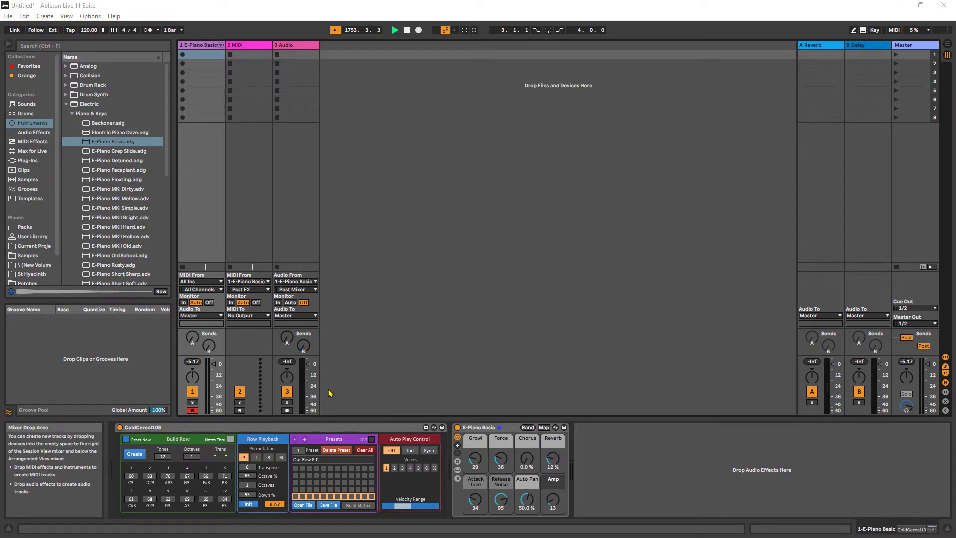
pyautogui.click(214, 281)
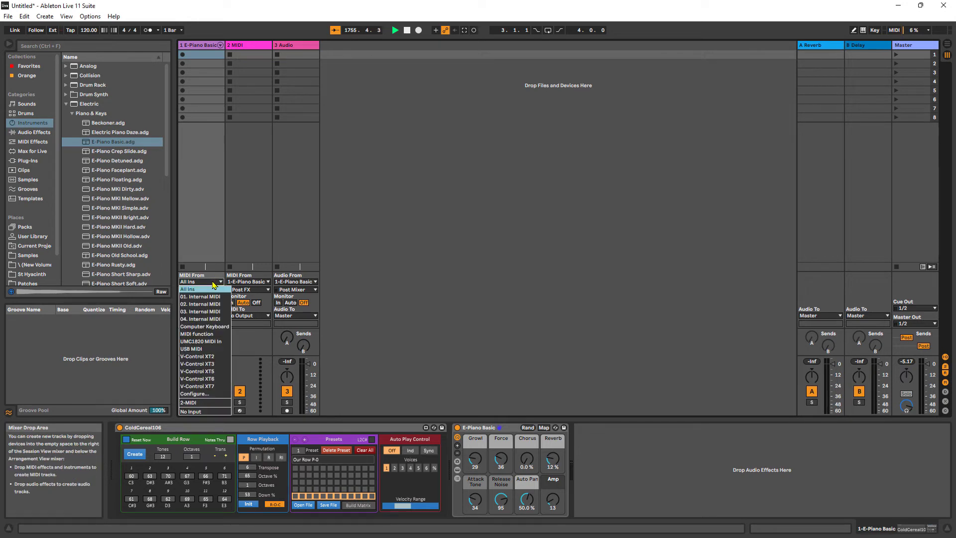
pyautogui.click(218, 335)
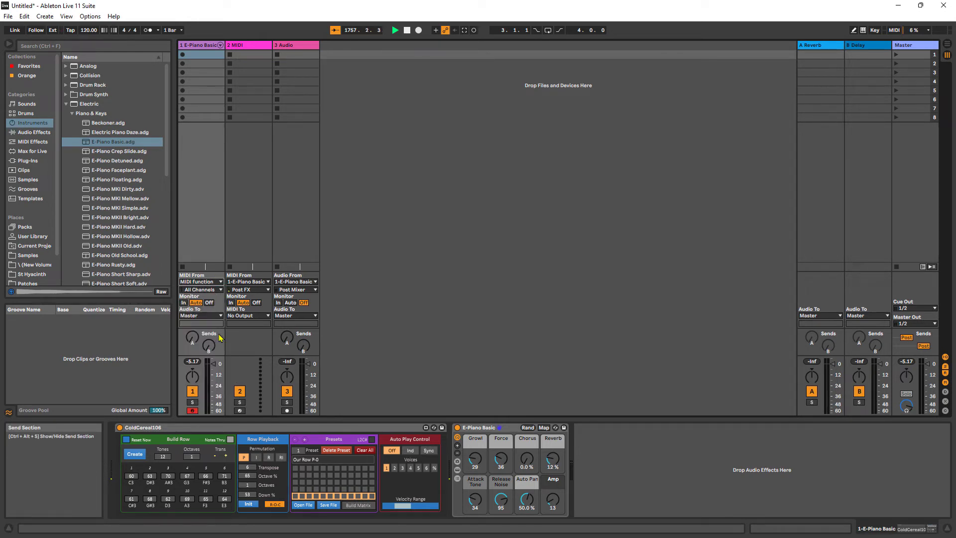
pyautogui.click(219, 289)
pyautogui.click(213, 305)
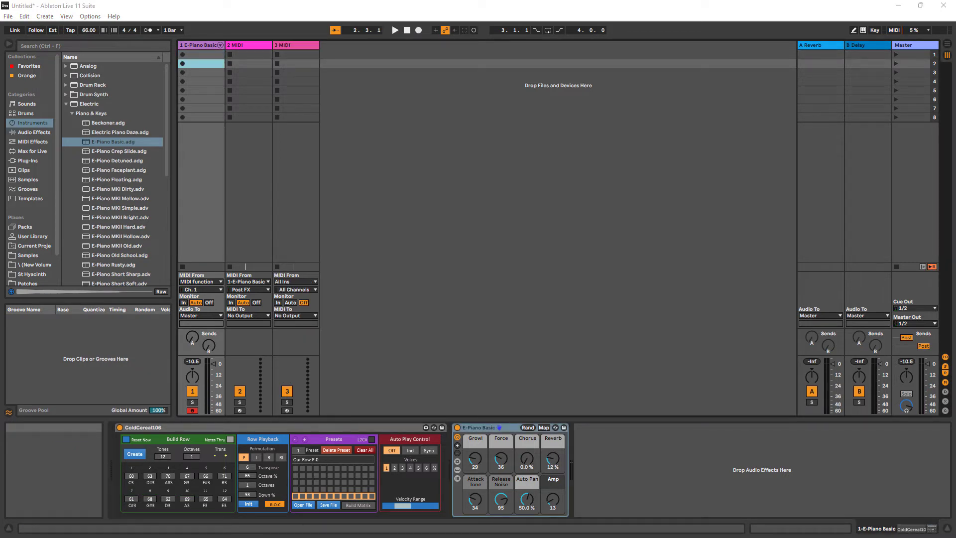
# Import the Track 1 MIDI file into the E-Piano Basic track's second clip slot and launch it
pyautogui.moveTo(626, 2); pyautogui.dragTo(206, 66)
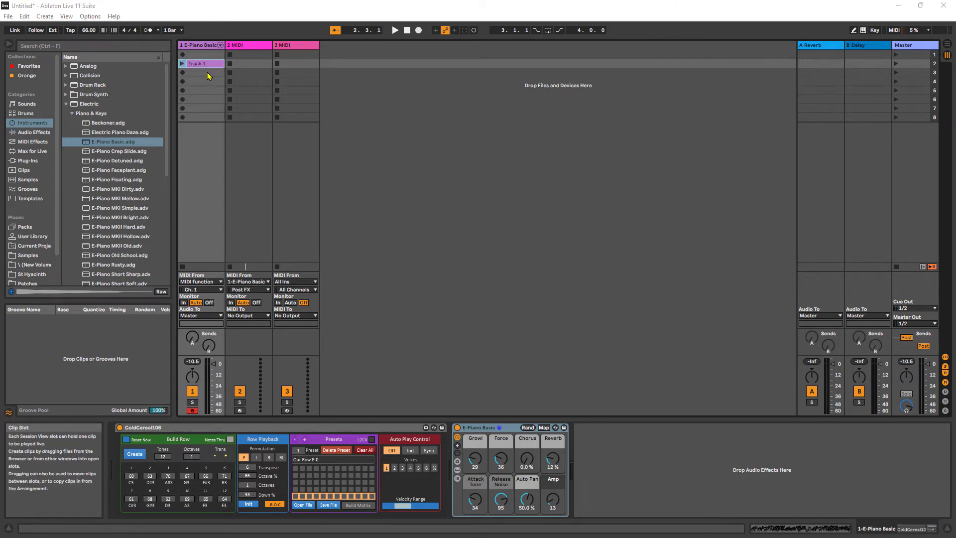
pyautogui.click(183, 63)
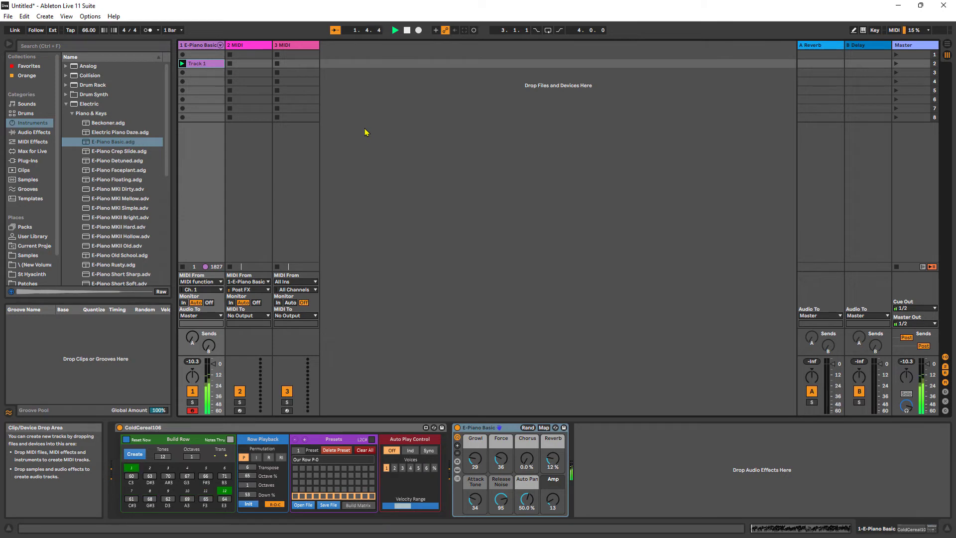
# Switch the playing row to the I permutation with Transpose at 4, and stop playback
pyautogui.click(256, 458)
pyautogui.moveTo(249, 467); pyautogui.dragTo(255, 481)
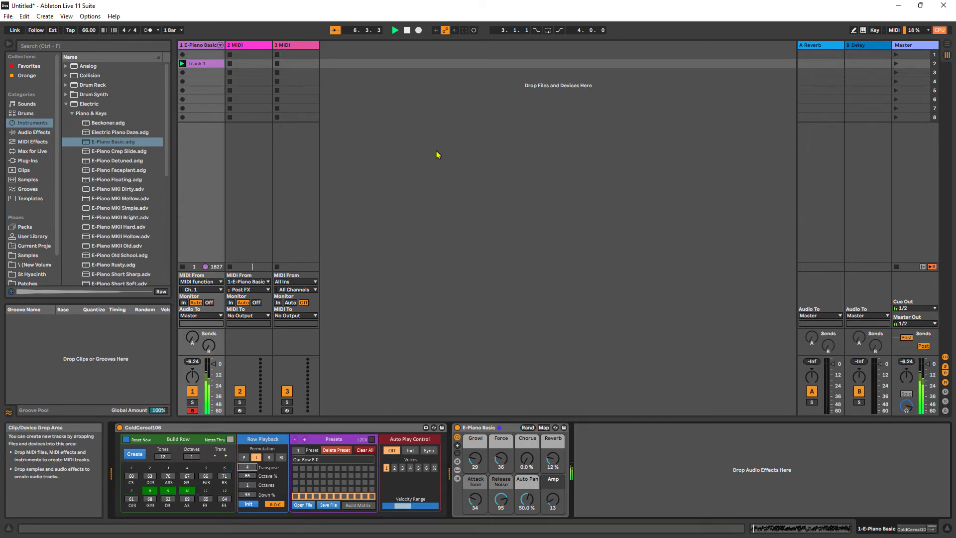
pyautogui.click(407, 30)
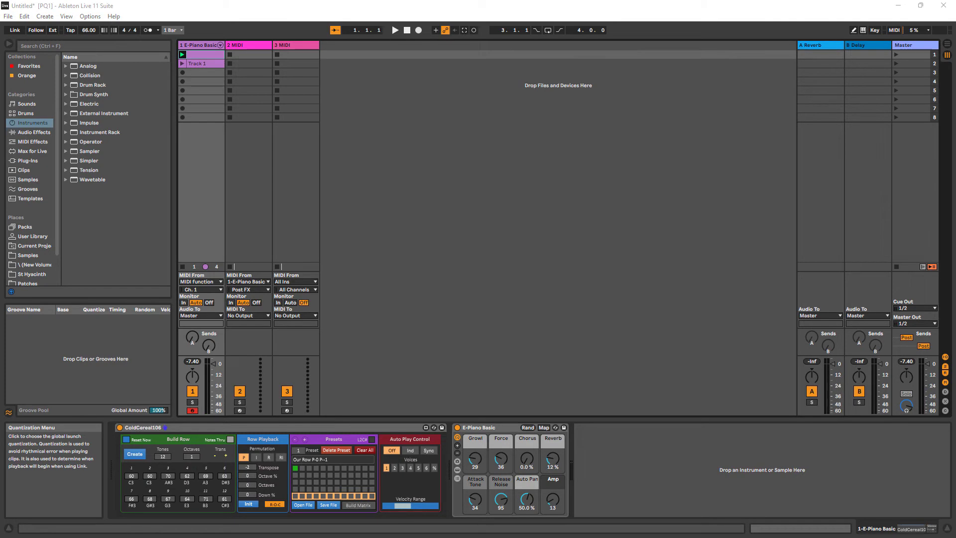
# Add G#3 sixteenth notes at 1.1.1 and 1.1.3 in the empty clip of the E-Piano track's first slot, and start playback
pyautogui.doubleClick(212, 54)
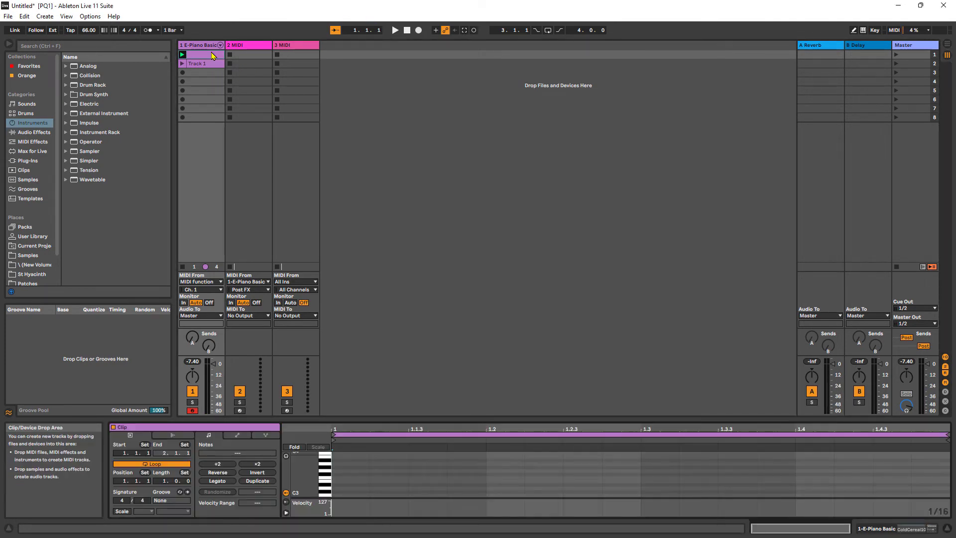
pyautogui.click(345, 470)
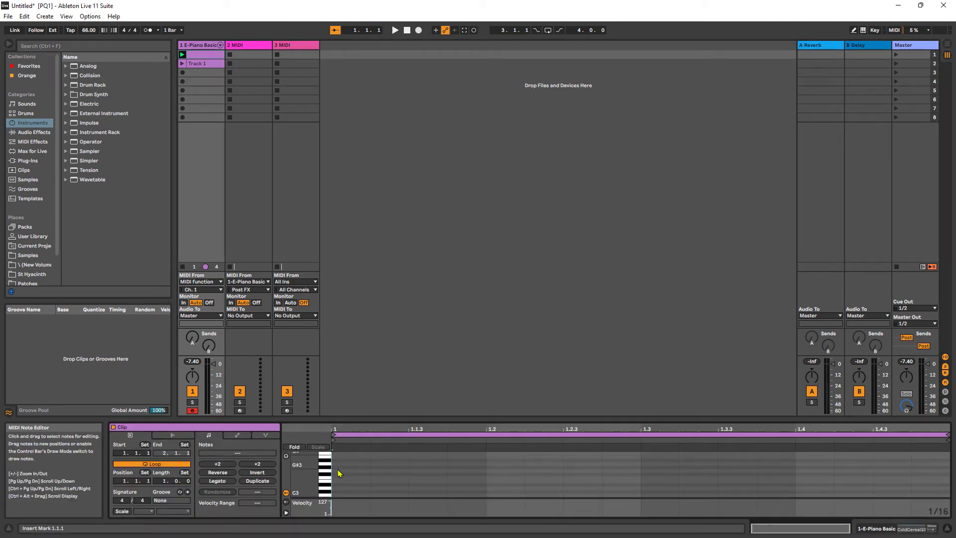
pyautogui.doubleClick(338, 468)
pyautogui.doubleClick(423, 468)
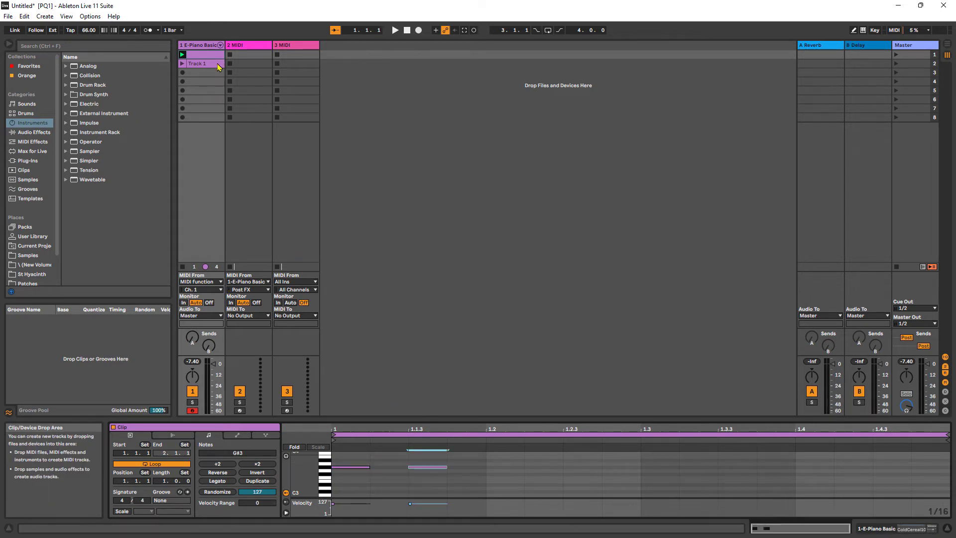
pyautogui.click(417, 481)
pyautogui.press('space')
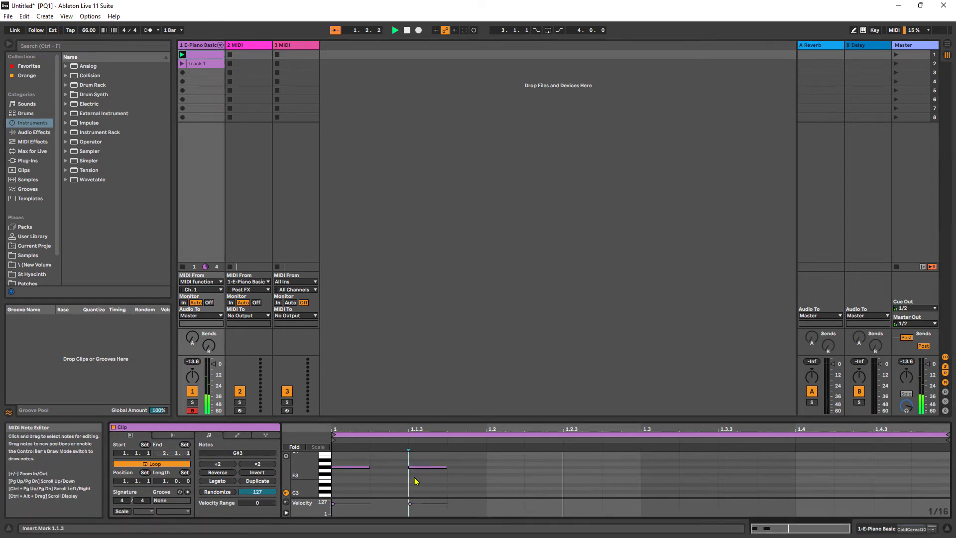
# Add F3 at 1.1.3, F#3 and A#3 at 1.2, A3 at 1.2.2 and 1.3.3, and E3 at 1.4 to the clip
pyautogui.doubleClick(416, 481)
pyautogui.click(524, 478)
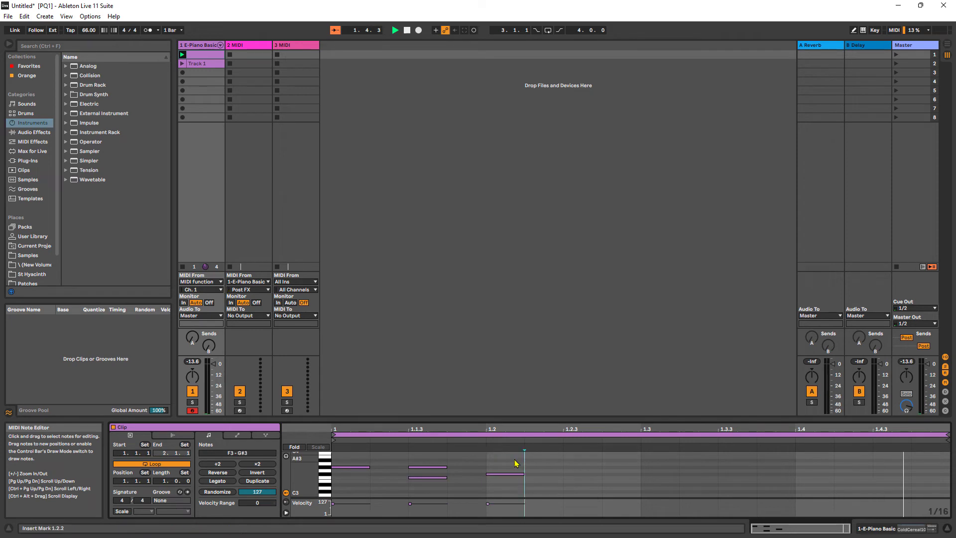
pyautogui.doubleClick(516, 460)
pyautogui.doubleClick(557, 464)
pyautogui.doubleClick(820, 481)
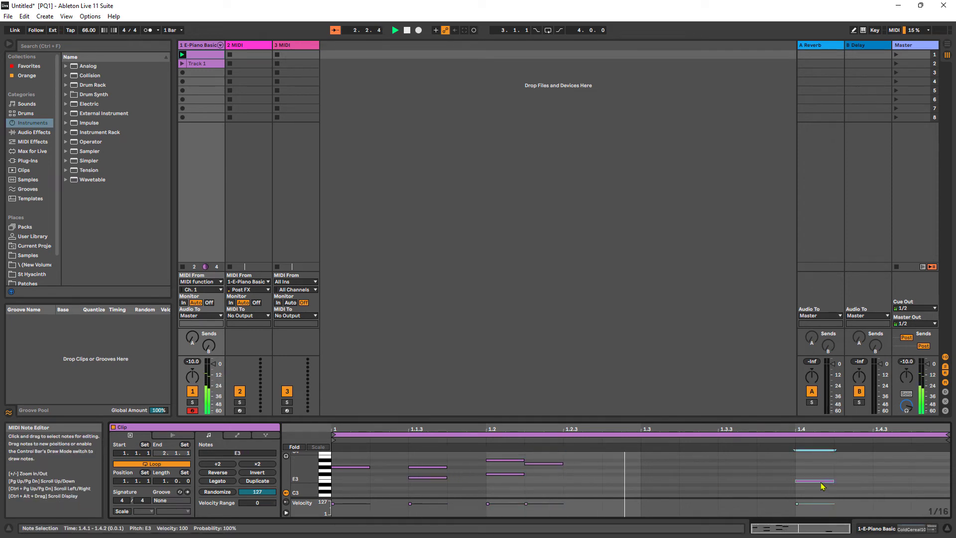
pyautogui.doubleClick(749, 464)
# Add F#3 at 1.2.4 and D3 at 1.2.2, lengthen both notes to 1.3.4, and stop playback
pyautogui.doubleClick(616, 474)
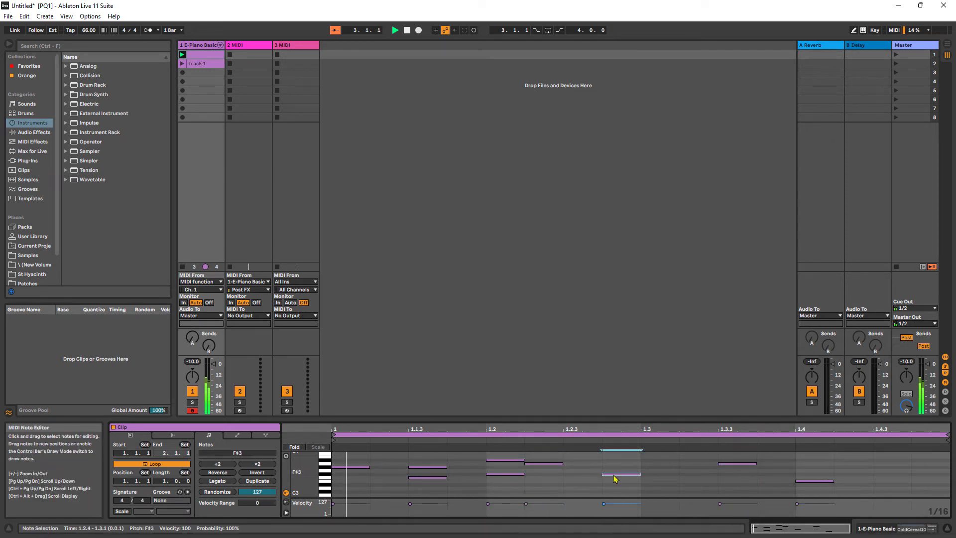
pyautogui.moveTo(641, 474); pyautogui.dragTo(756, 496)
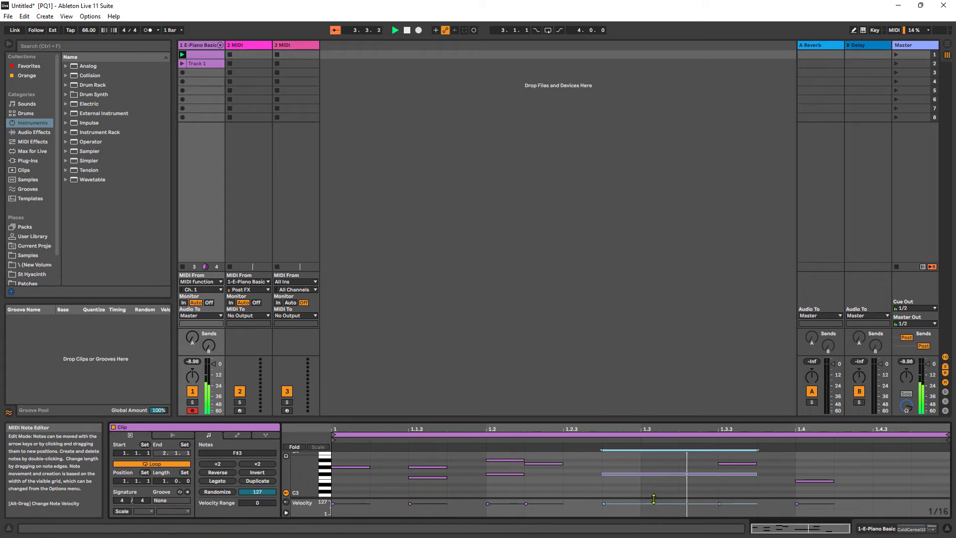
pyautogui.doubleClick(550, 488)
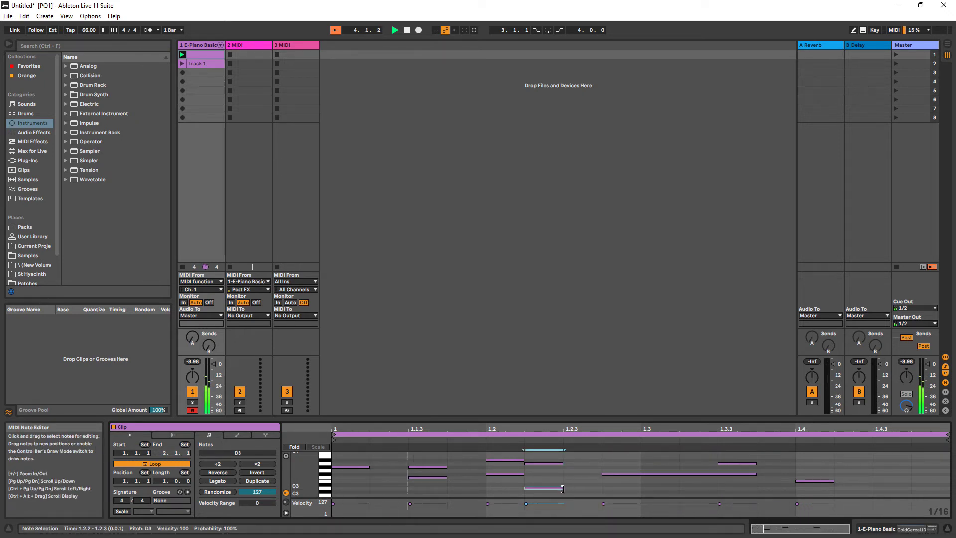
pyautogui.moveTo(561, 493); pyautogui.dragTo(756, 492)
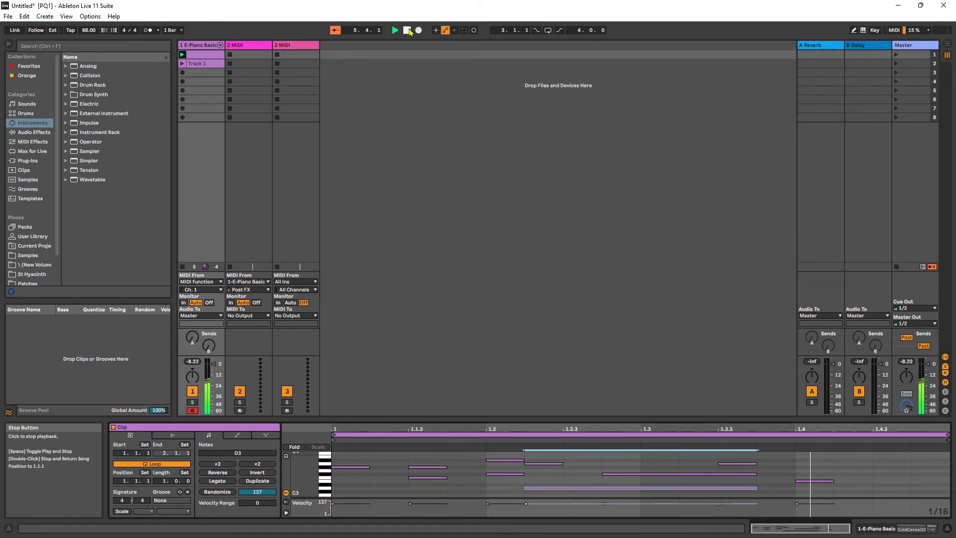
pyautogui.click(408, 31)
# Bring back the E-Piano track's device chain and store the row as preset 1, named Our Preset
pyautogui.click(200, 45)
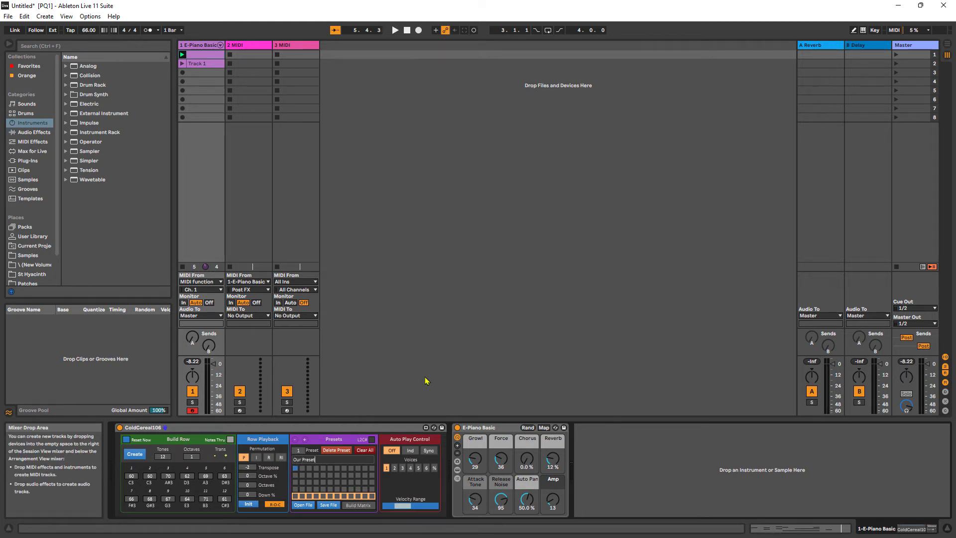
pyautogui.click(296, 469)
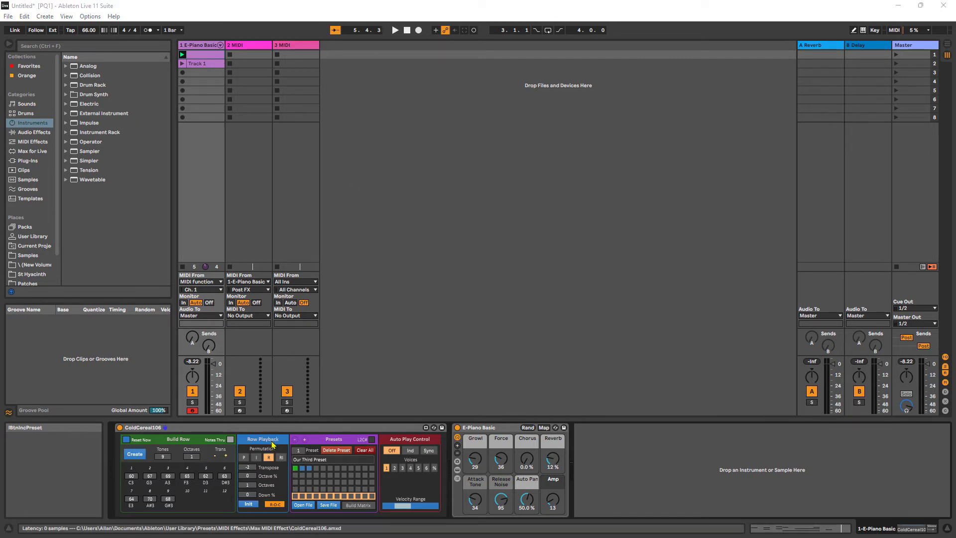
# Recall presets 2, 3, 2 and 1 in turn from the ColdCereal106 preset grid
pyautogui.click(303, 469)
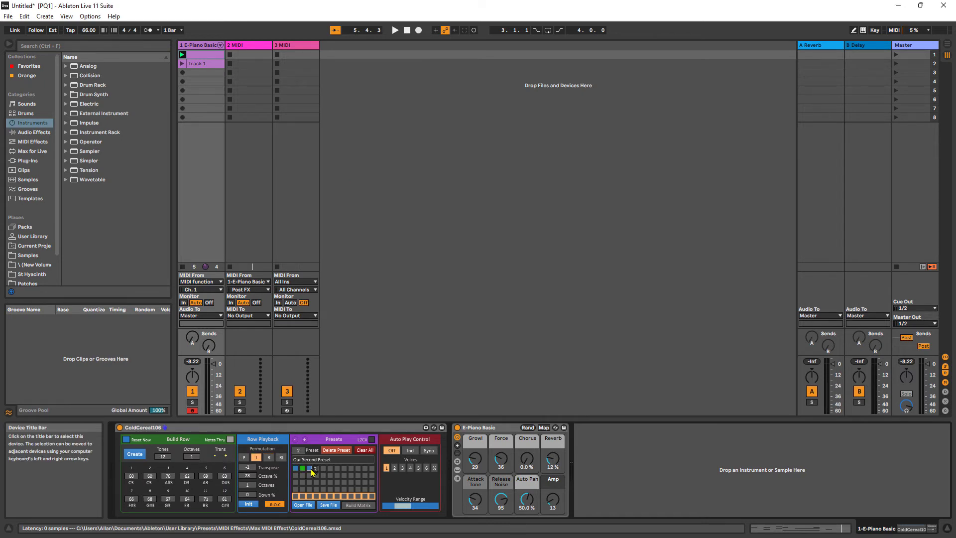
pyautogui.click(309, 469)
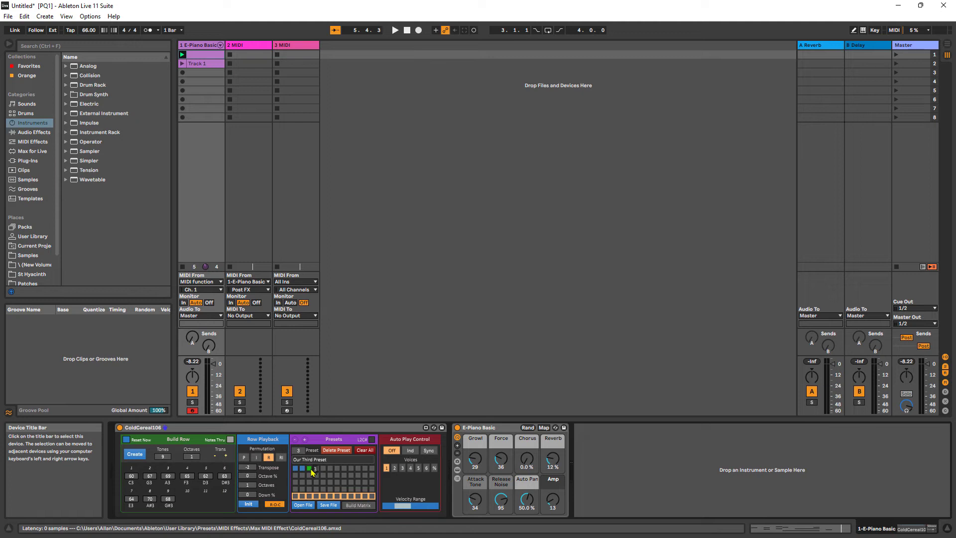
pyautogui.click(303, 469)
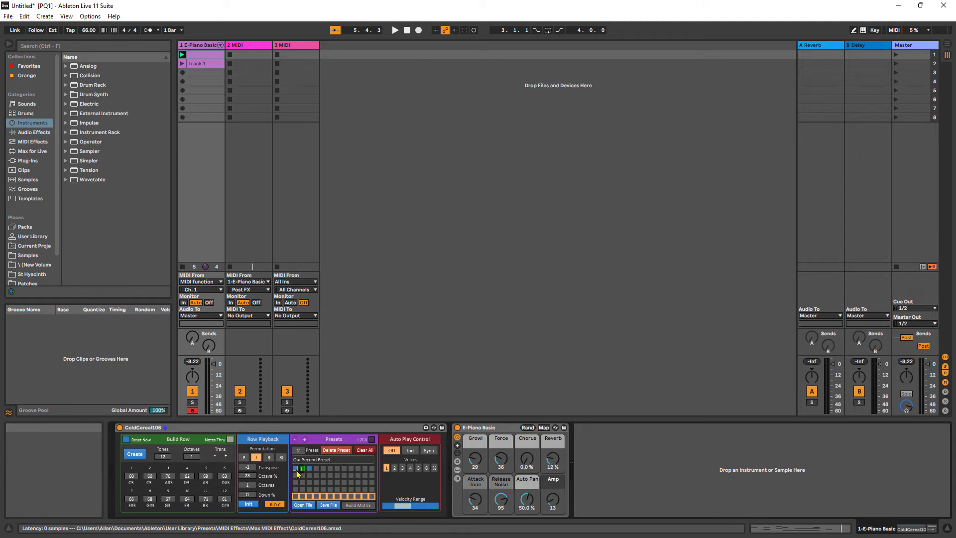
pyautogui.click(295, 468)
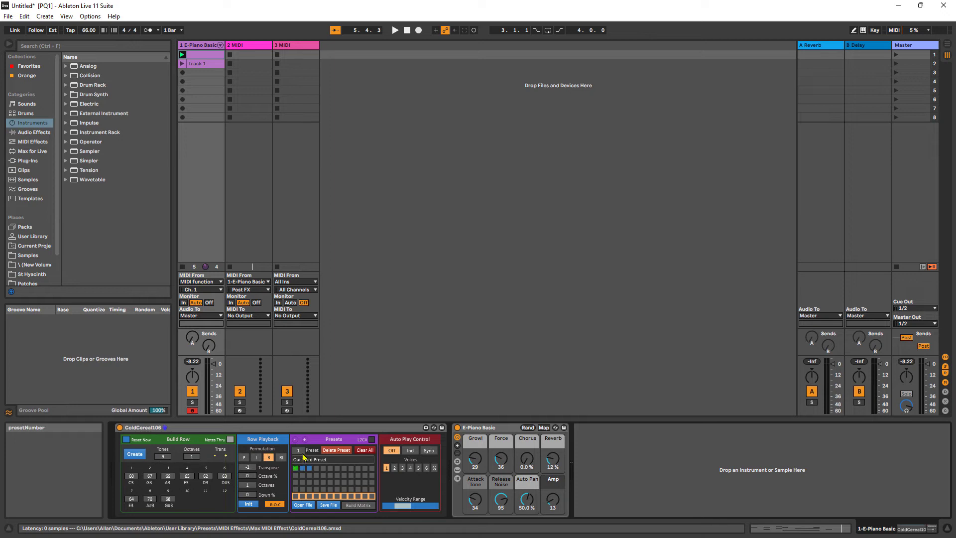
# Step the preset number up from preset 1 to recall presets 2 and 3
pyautogui.click(302, 452)
pyautogui.press('Up')
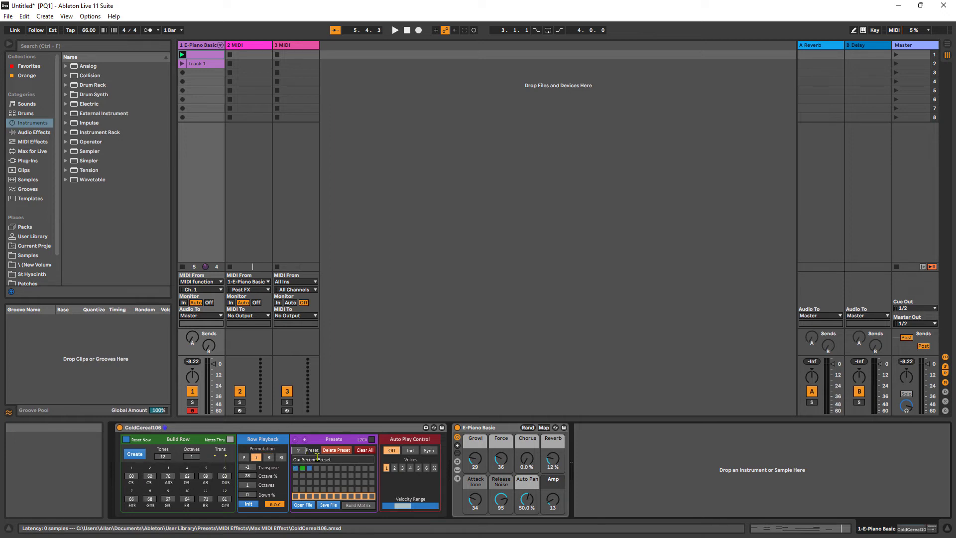
pyautogui.press('Up')
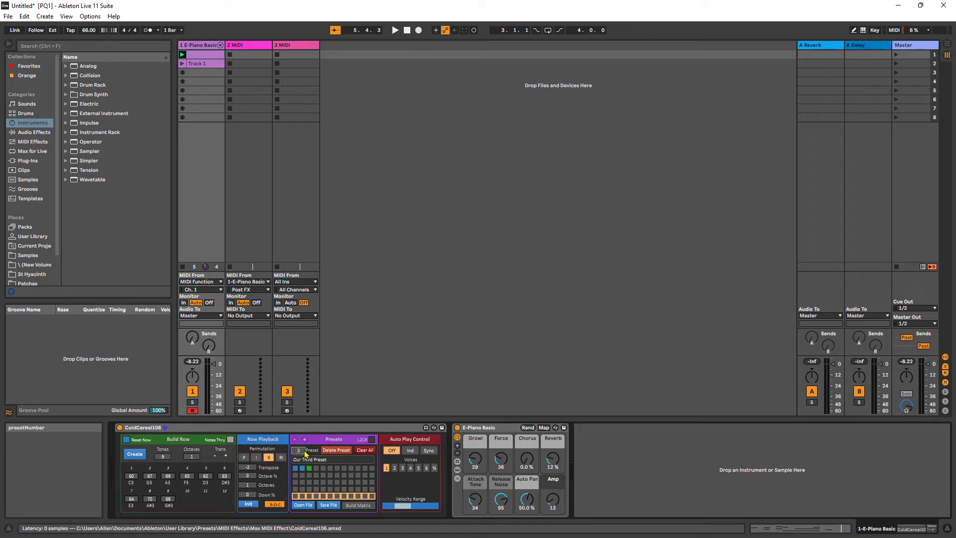
# Step the preset number down to 2 and back up to 3, and delete preset 3
pyautogui.press('Down')
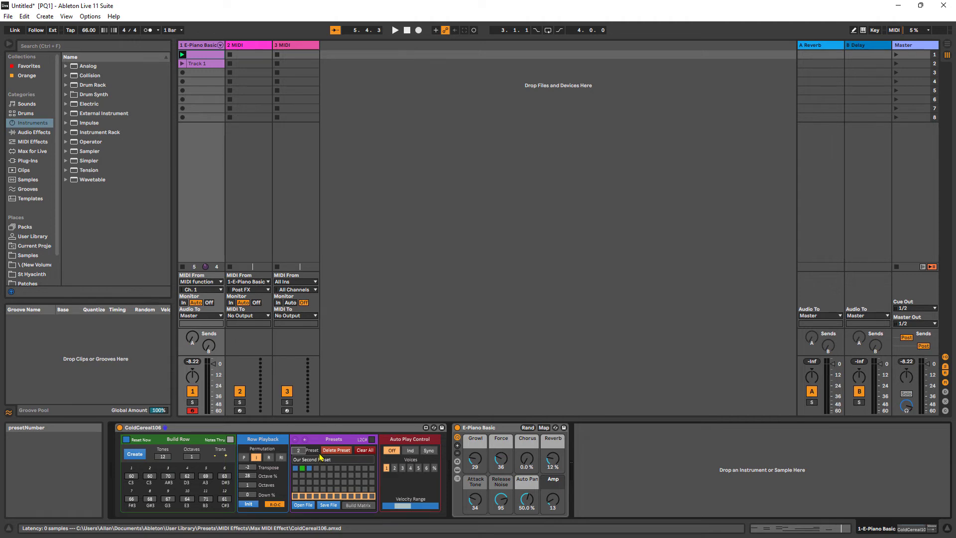
pyautogui.press('Up')
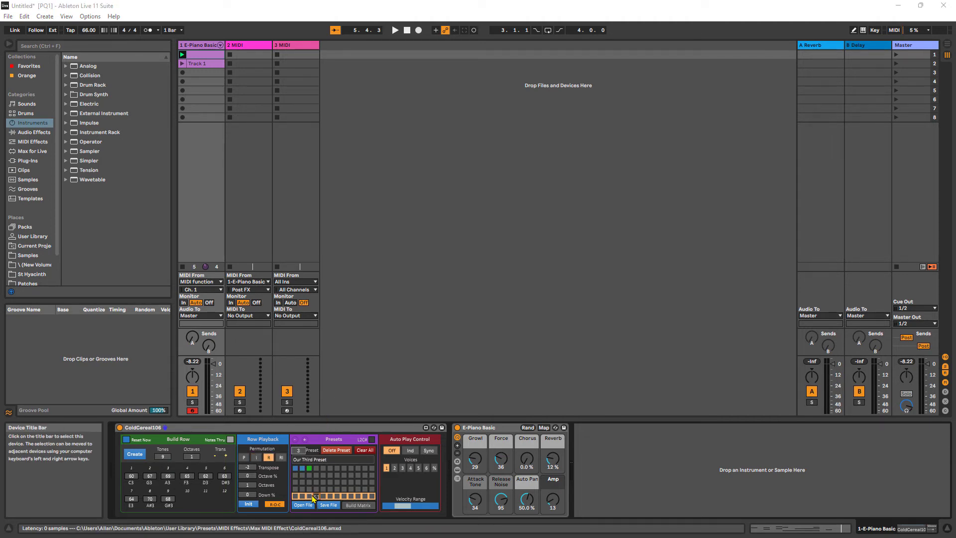
pyautogui.click(344, 450)
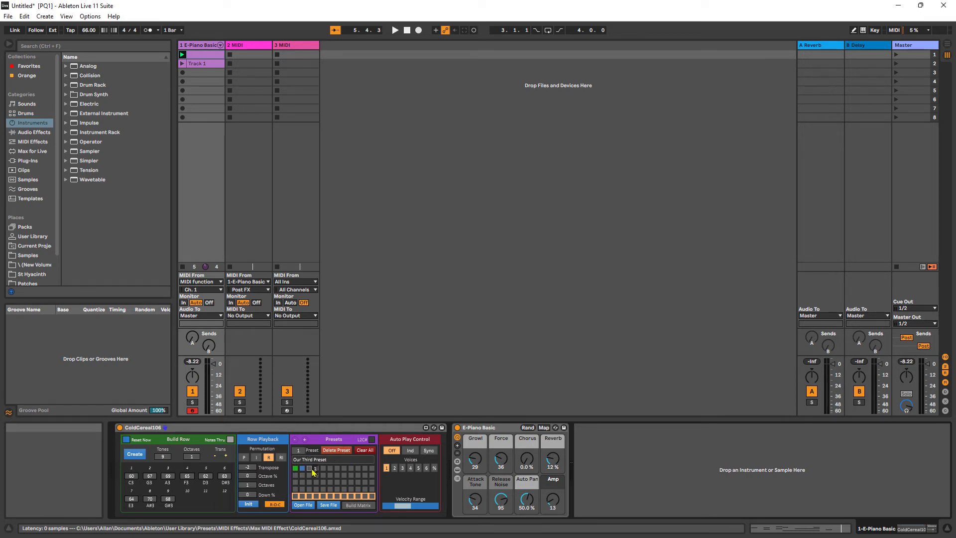
# Clear all stored presets, build the row's matrix in their place under the name Our Matrix, and recall preset 14
pyautogui.click(370, 450)
pyautogui.click(359, 506)
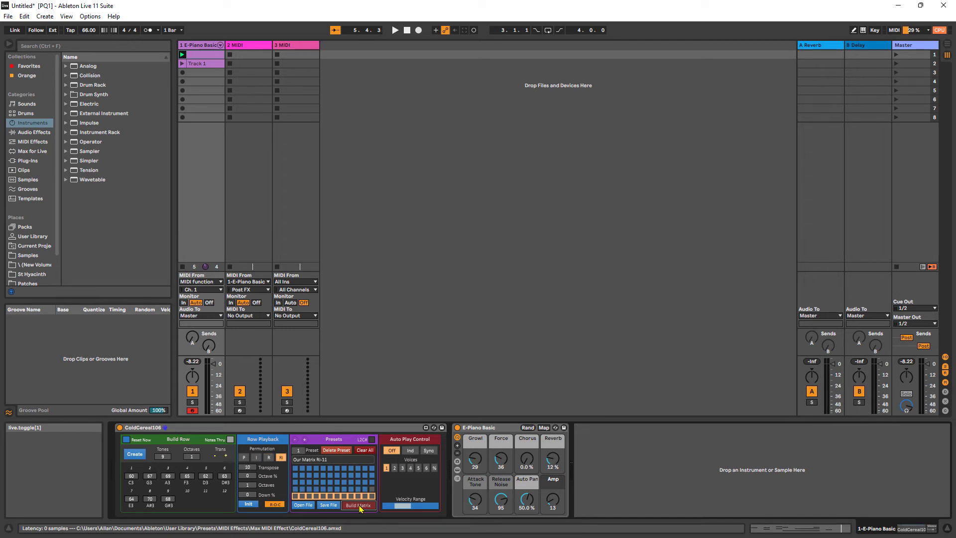
pyautogui.click(304, 476)
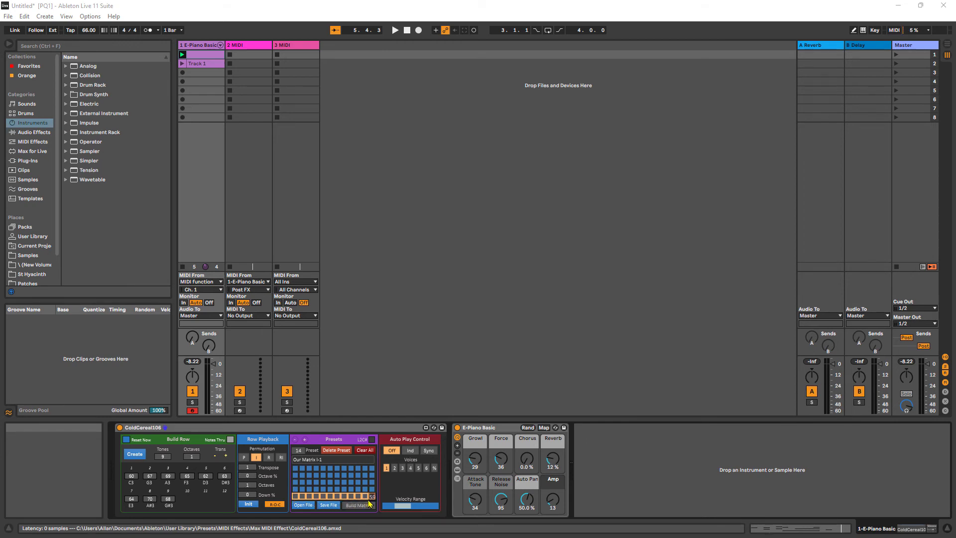
# Save the matrix presets as toneRow1.xml in the Cereal 100 folder, replacing the existing file
pyautogui.click(327, 505)
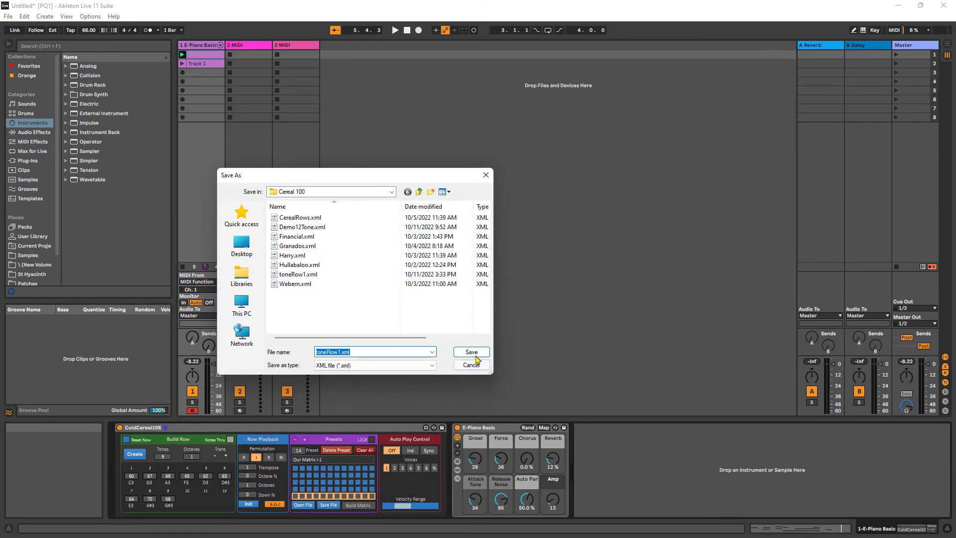
pyautogui.click(475, 356)
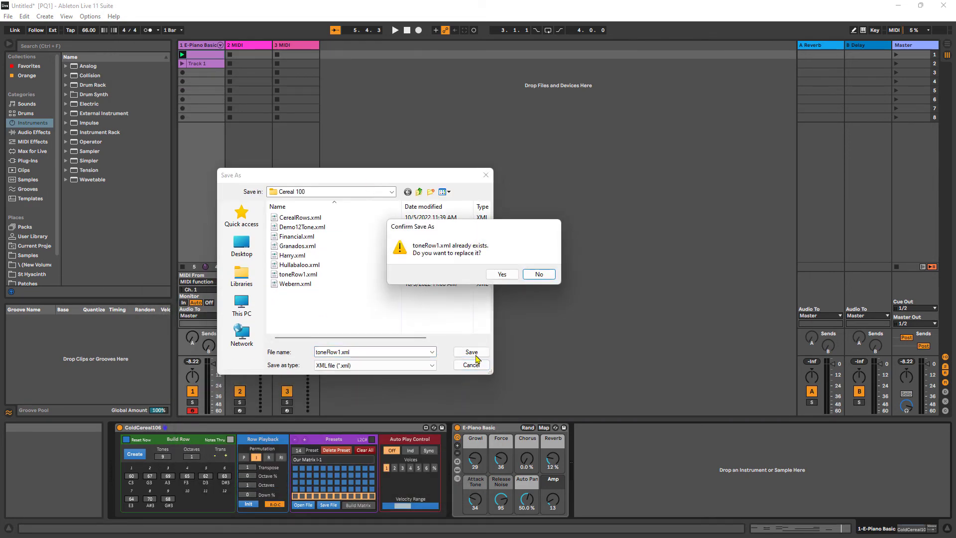
pyautogui.click(502, 275)
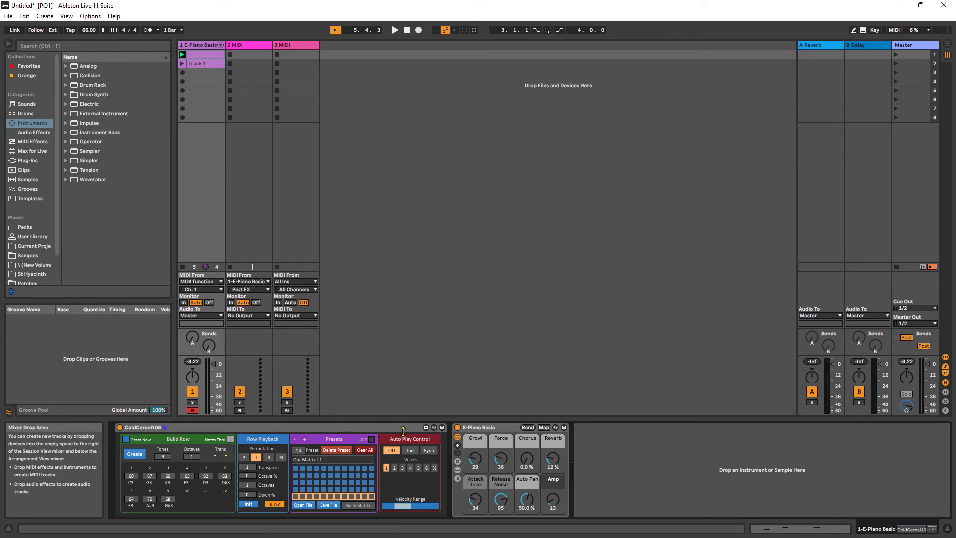
# Load the preset file Financial.xml from the Cereal 100 folder into ColdCereal106
pyautogui.click(305, 506)
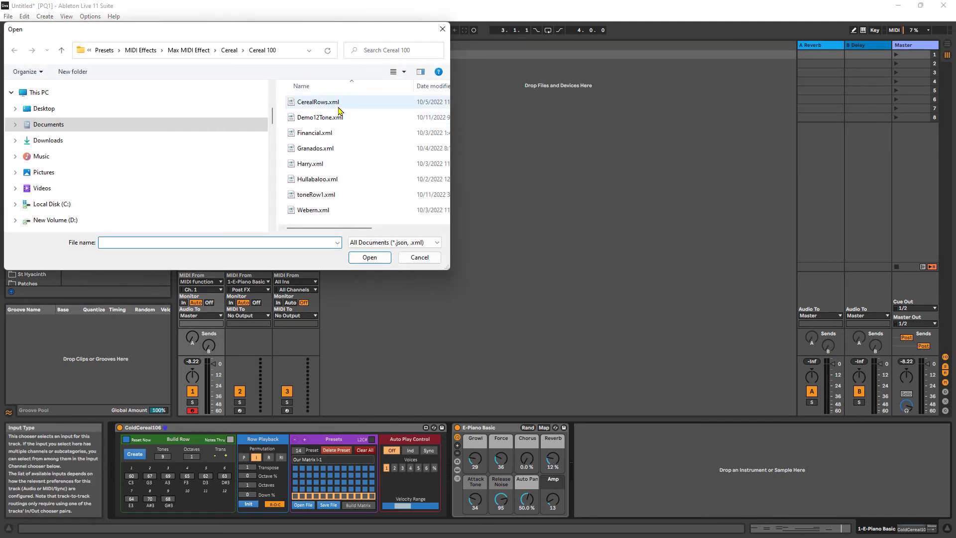
pyautogui.hscroll(3, 334, 152)
pyautogui.hscroll(-3, 333, 152)
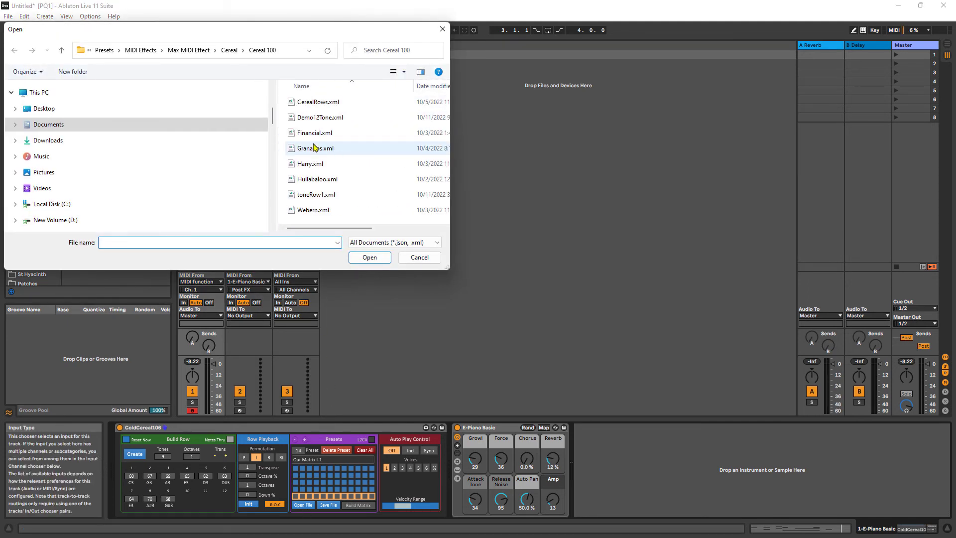
pyautogui.doubleClick(307, 133)
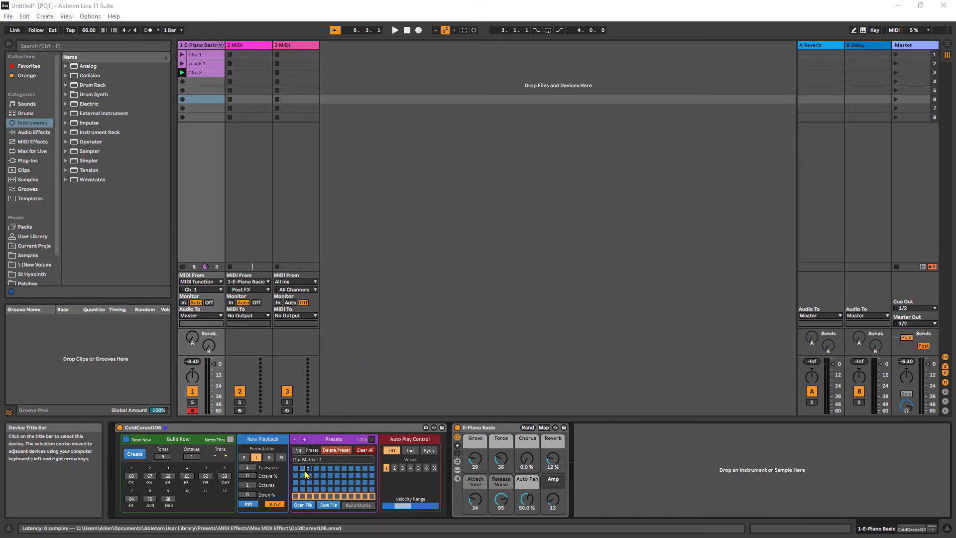
# Step back and forth through the loaded presets with the decrement and increment controls
pyautogui.click(297, 442)
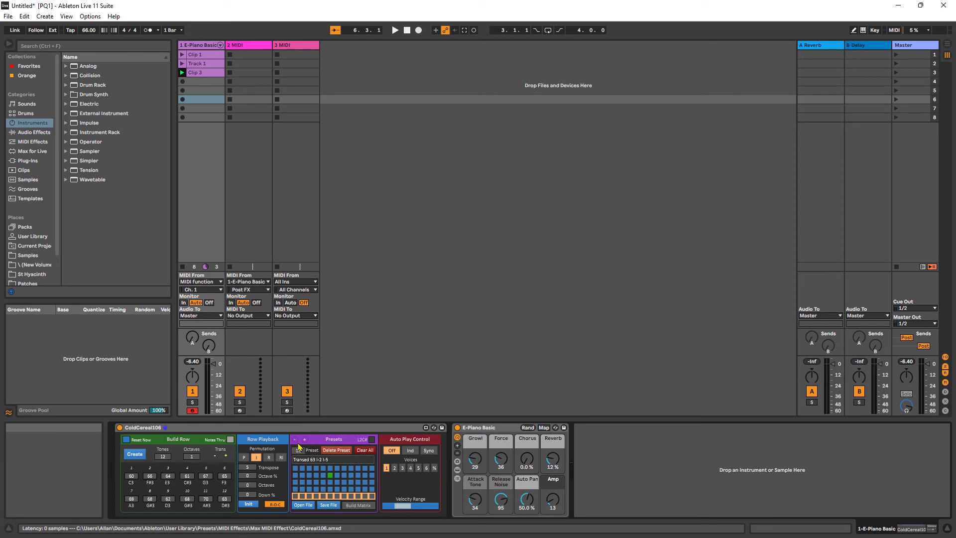
pyautogui.click(304, 441)
pyautogui.click(305, 441)
pyautogui.click(296, 442)
pyautogui.click(305, 442)
# Turn on L2C# and launch Clip 1, Track 1, Clip 3 and Clip 1 again on the E-Piano track, ending with playback stopped
pyautogui.click(371, 440)
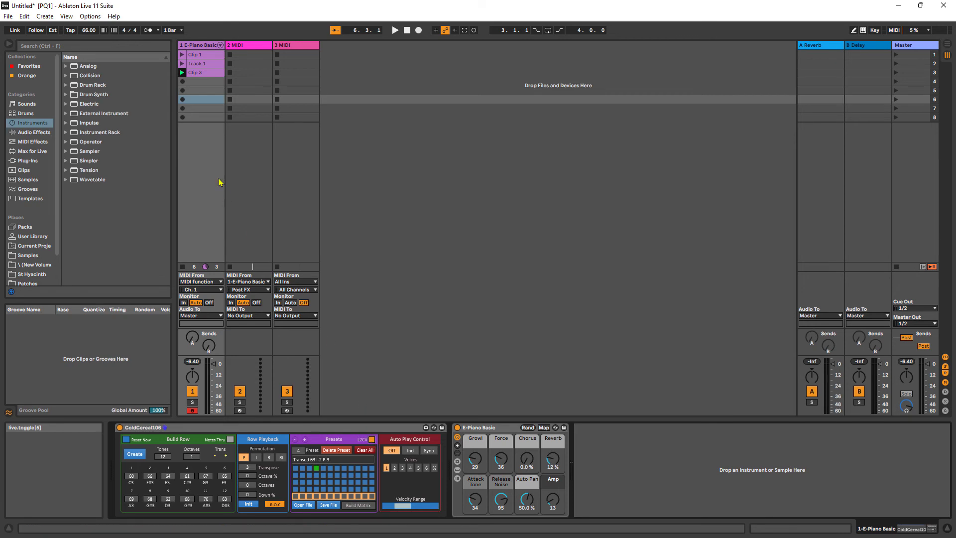
pyautogui.click(182, 55)
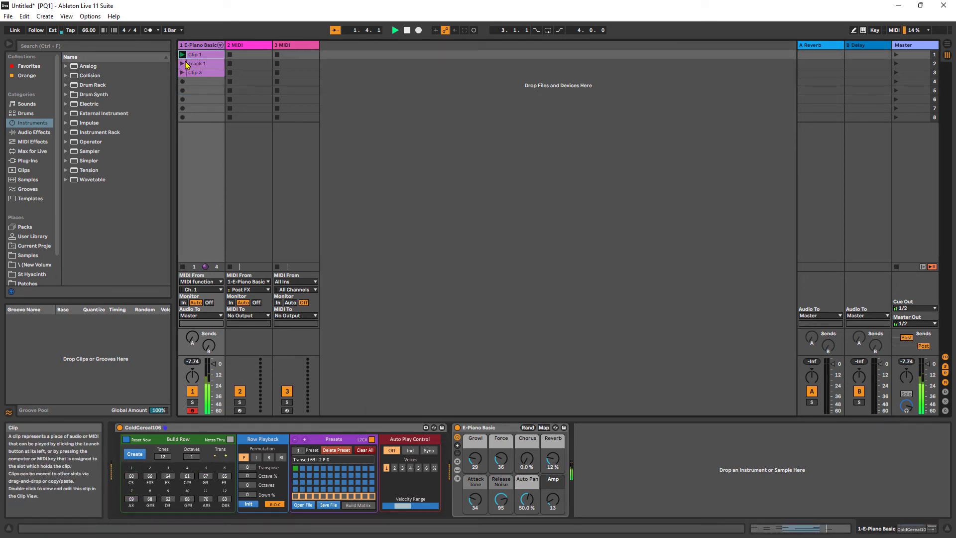
pyautogui.click(182, 63)
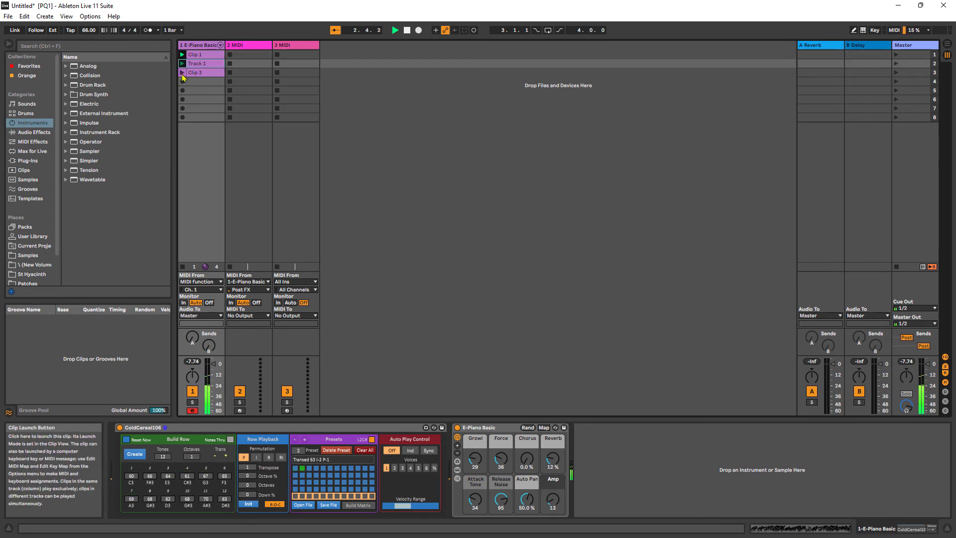
pyautogui.click(182, 73)
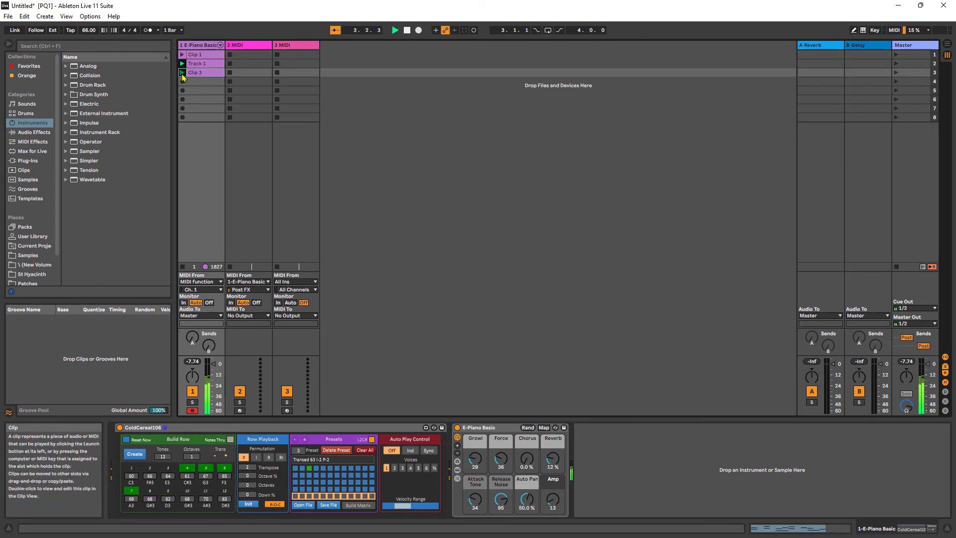
pyautogui.click(183, 56)
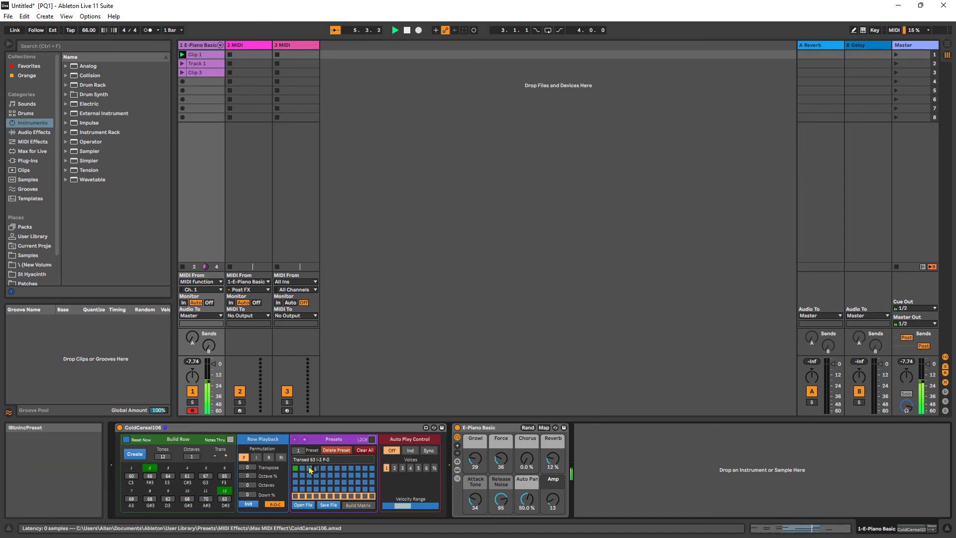
pyautogui.click(406, 37)
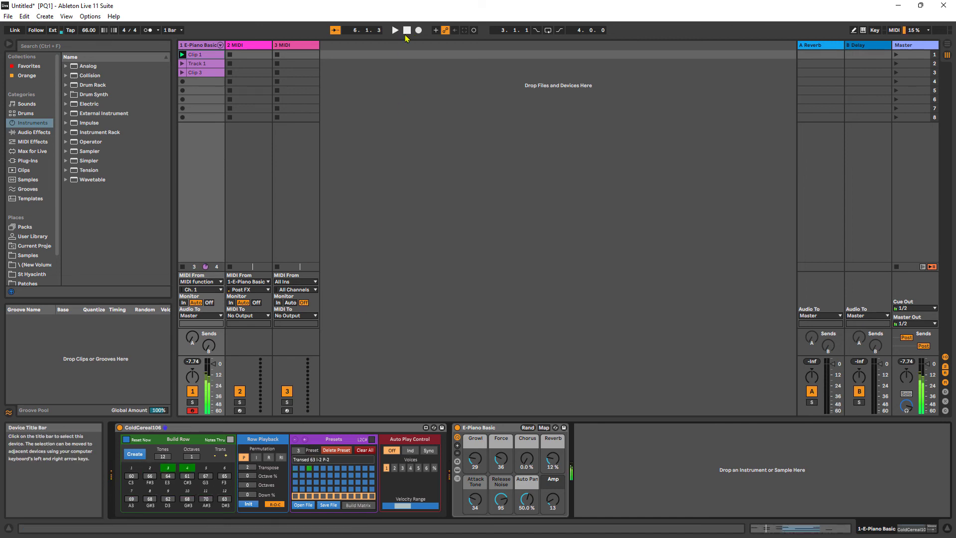
pyautogui.click(406, 37)
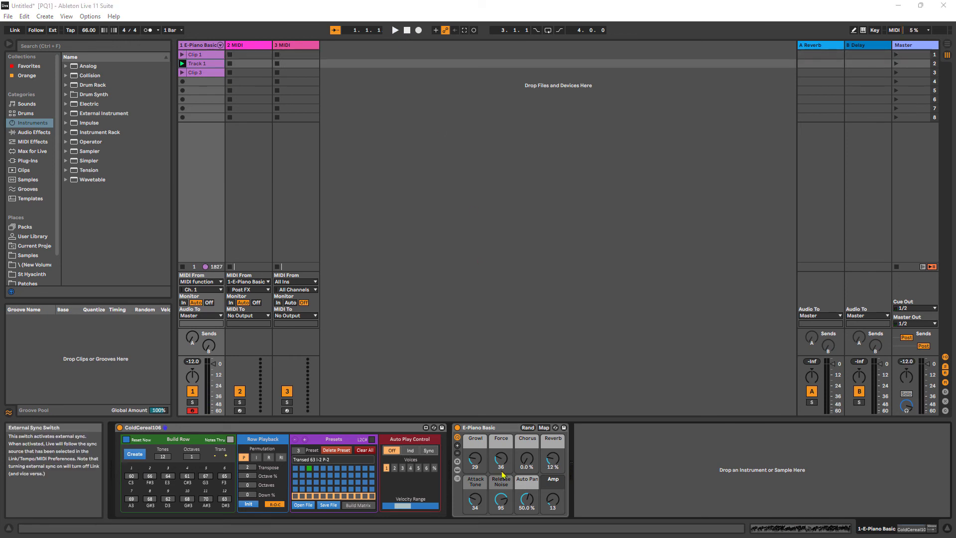
# Run Auto Play in Ind mode, try 2, 3, 4 and 5 voices, return to 1 voice and switch Auto Play off
pyautogui.click(411, 451)
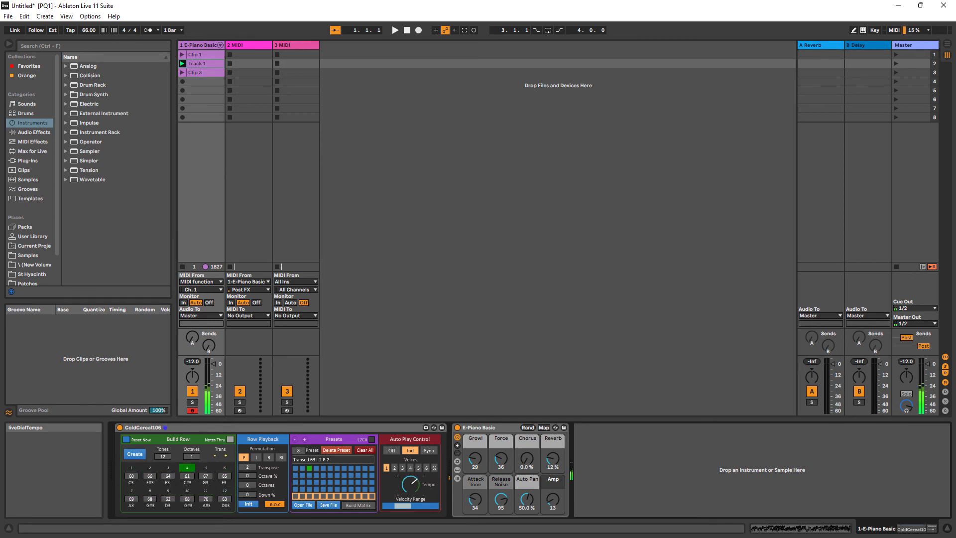
pyautogui.click(395, 469)
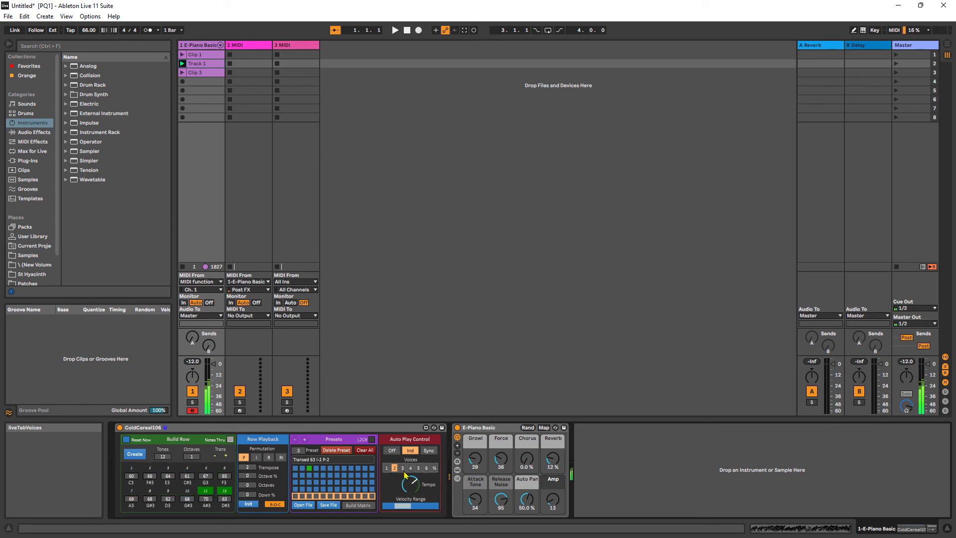
pyautogui.click(403, 470)
pyautogui.click(411, 471)
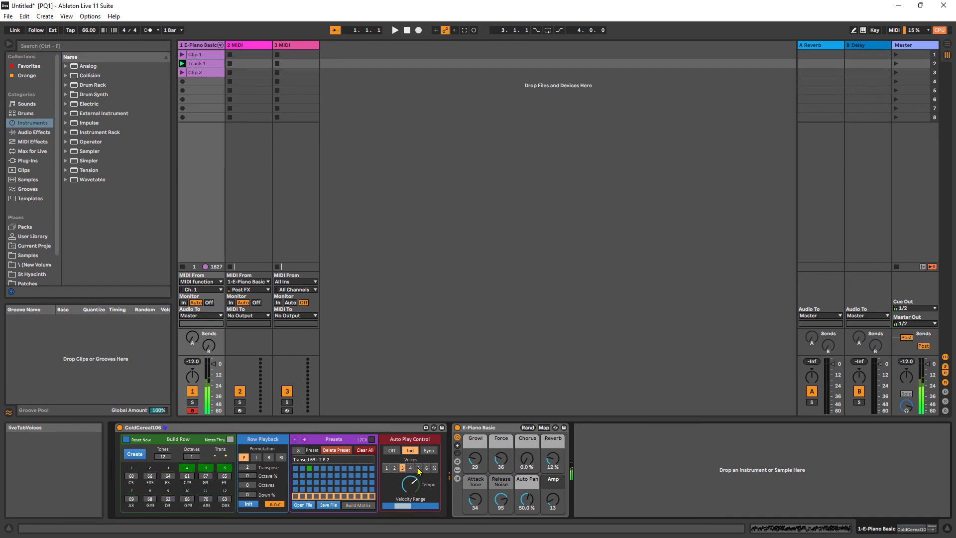
pyautogui.click(419, 470)
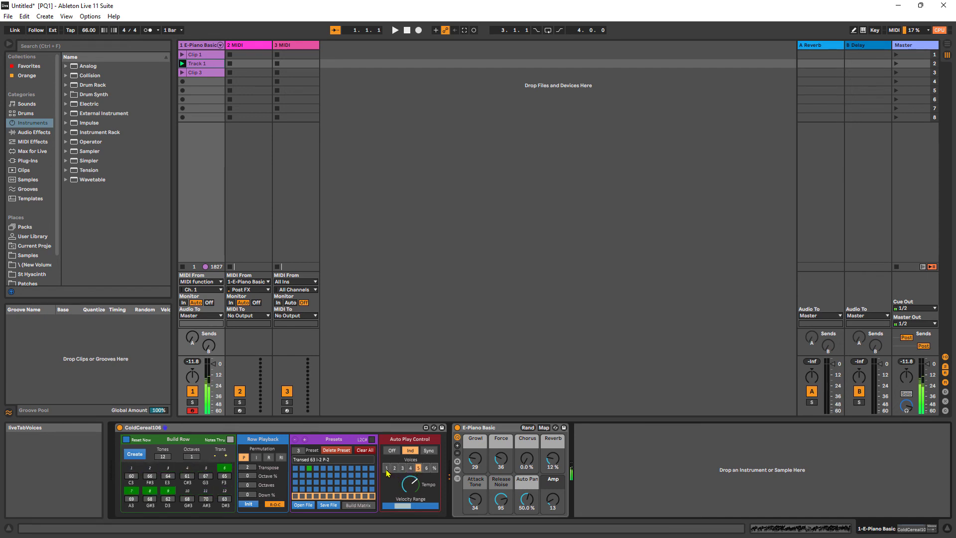
pyautogui.click(387, 469)
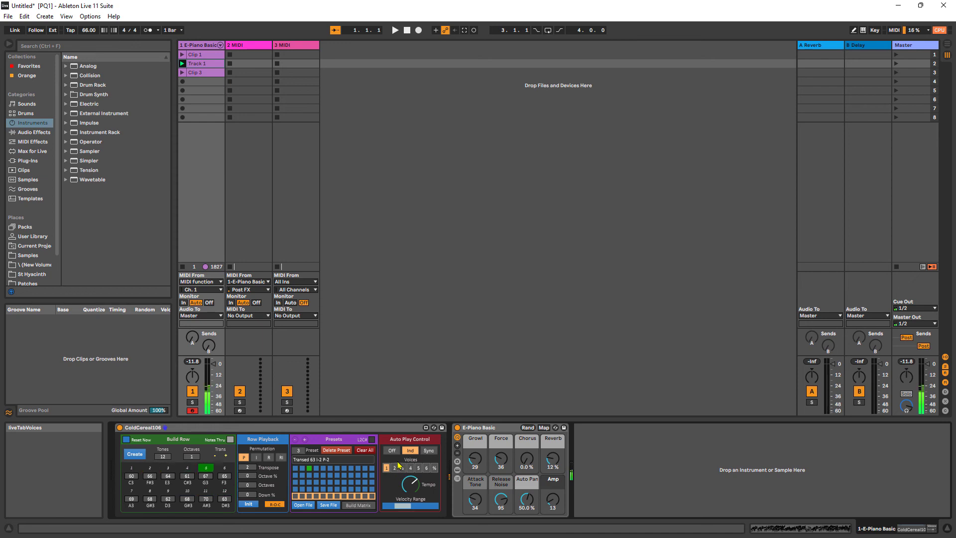
pyautogui.click(397, 452)
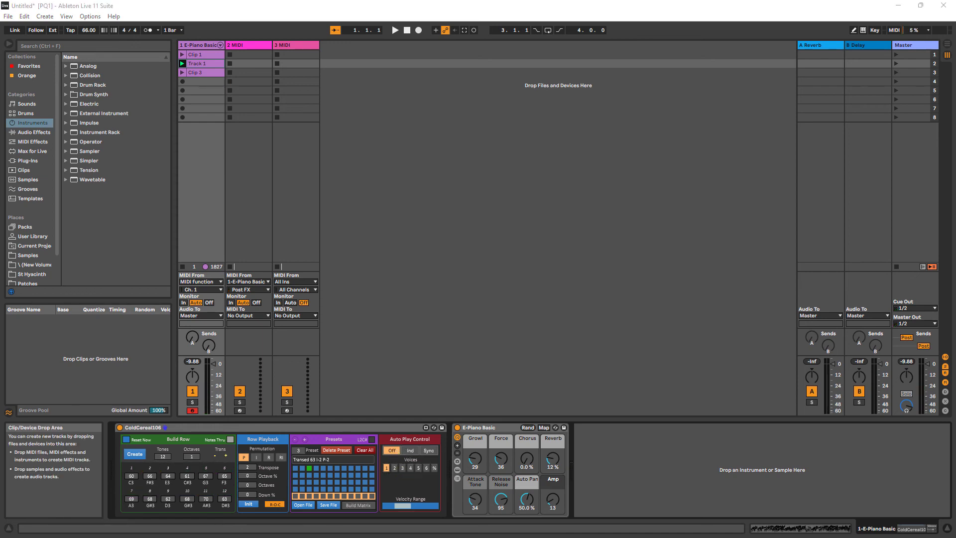
# Run Auto Play in Sync mode and set its voices to the % option
pyautogui.click(412, 453)
pyautogui.click(429, 452)
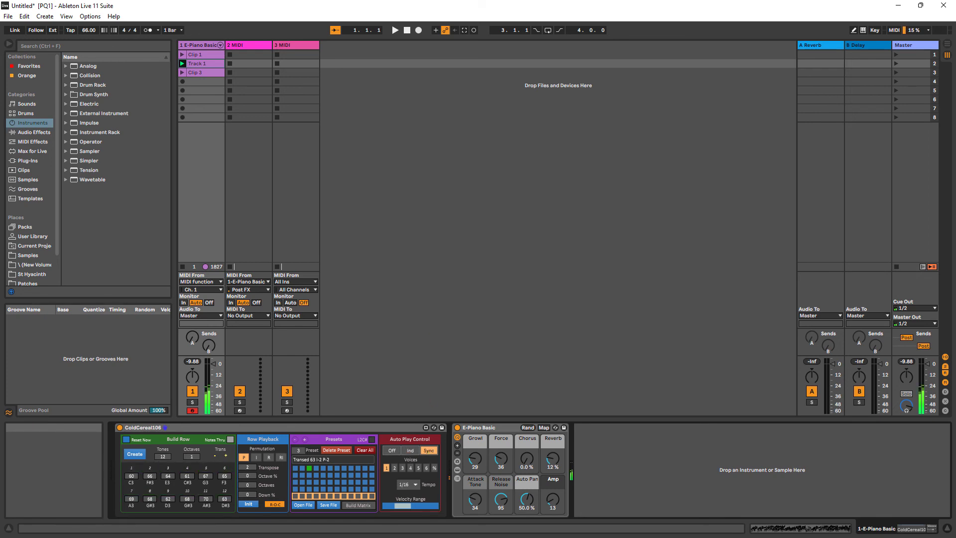
pyautogui.click(434, 468)
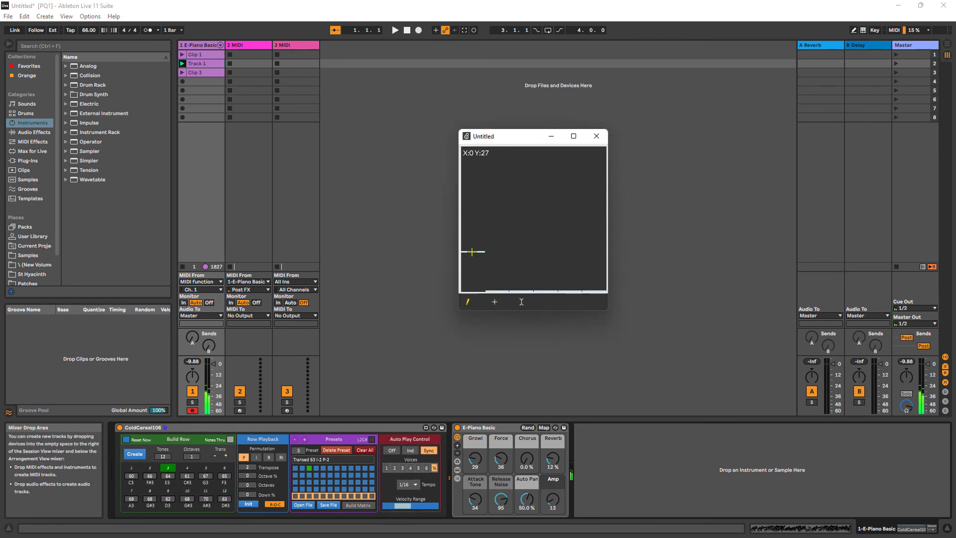
# Raise the first, second, third and fifth bars in the voice percentage editor, the third to 68, and switch Auto Play off
pyautogui.click(497, 219)
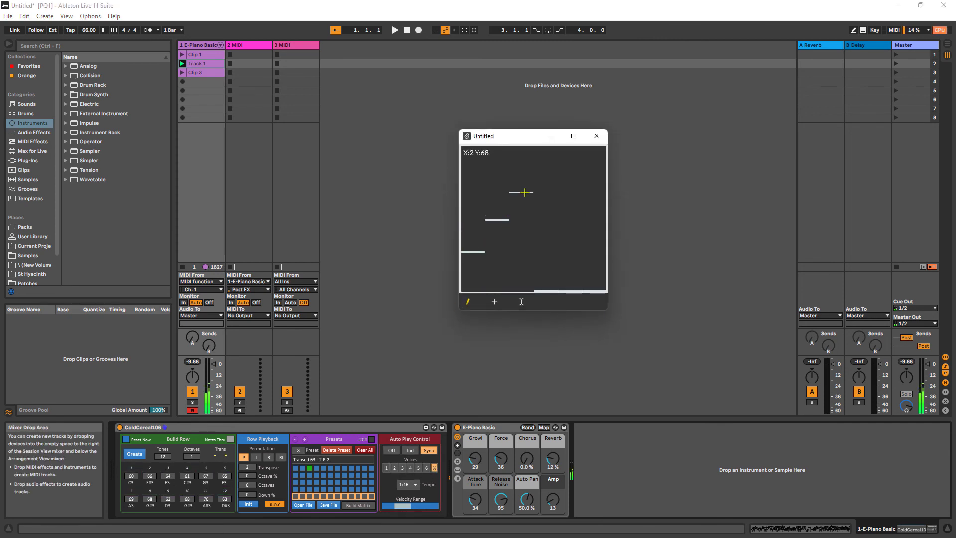
pyautogui.click(479, 185)
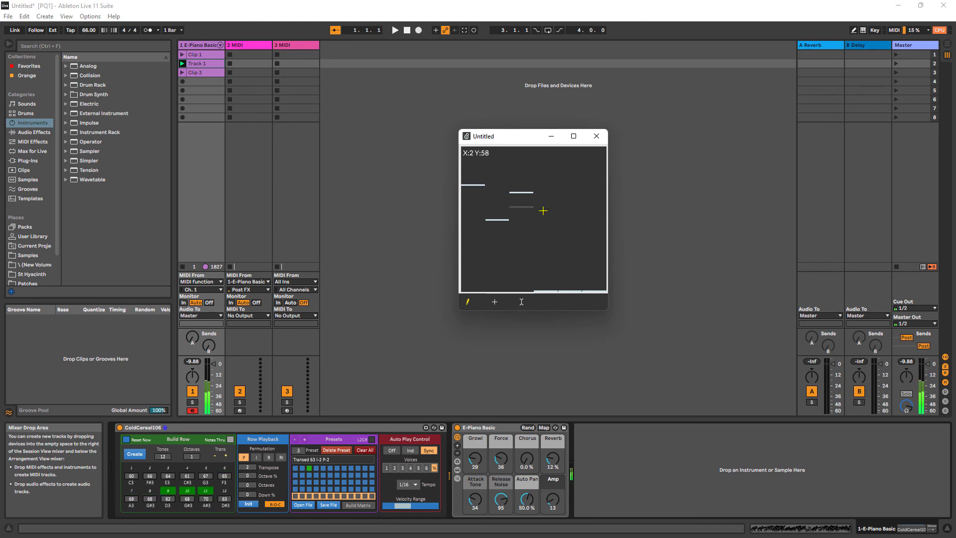
pyautogui.click(567, 207)
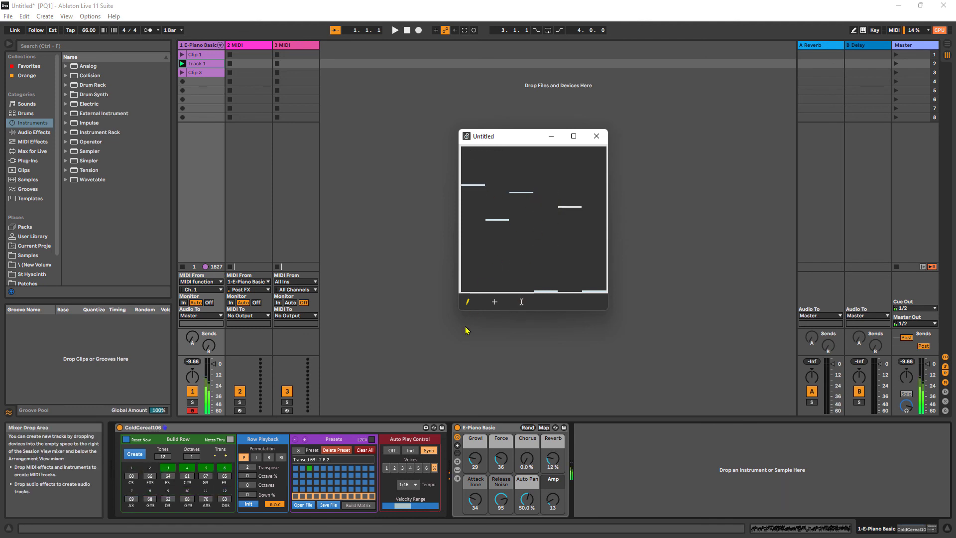
pyautogui.click(392, 451)
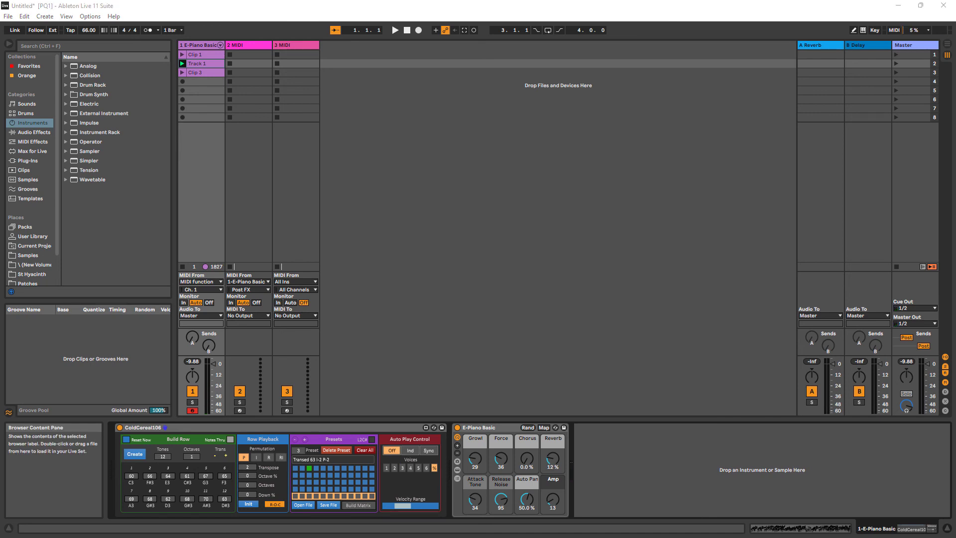
# Restart Auto Play in Sync mode and raise the song tempo to 90 BPM
pyautogui.click(429, 450)
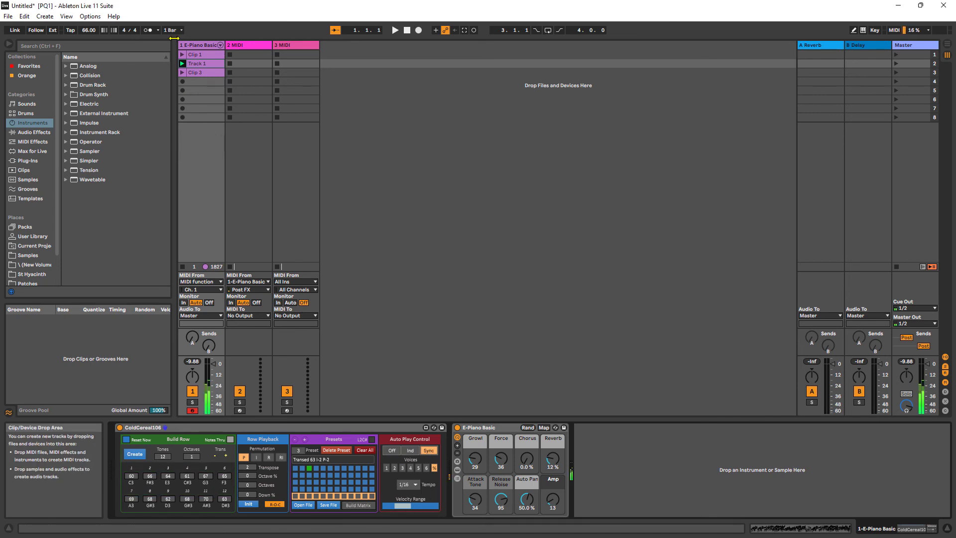
pyautogui.moveTo(88, 33); pyautogui.dragTo(87, 23)
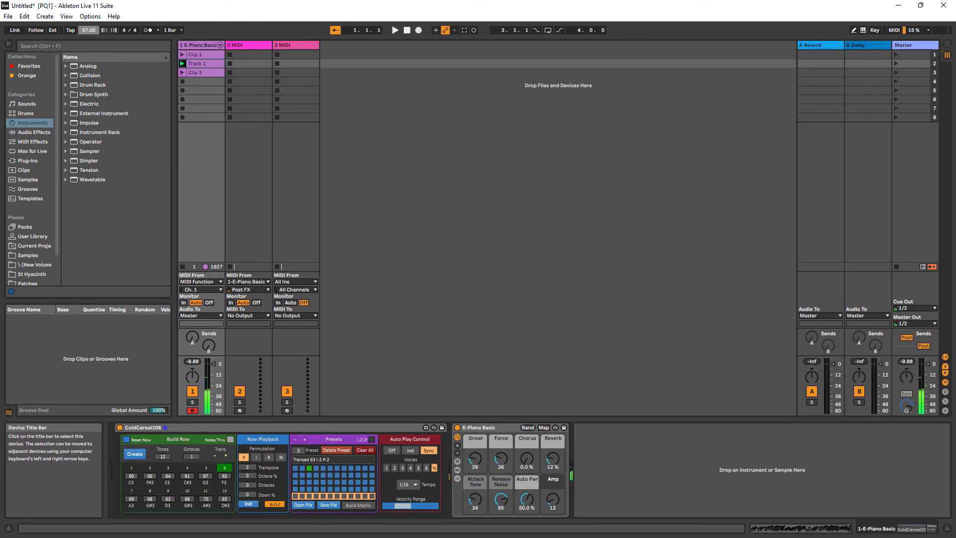
# Try the 1/8 Auto Play tempo, return it to 1/16 and switch Auto Play off
pyautogui.click(408, 484)
pyautogui.click(409, 503)
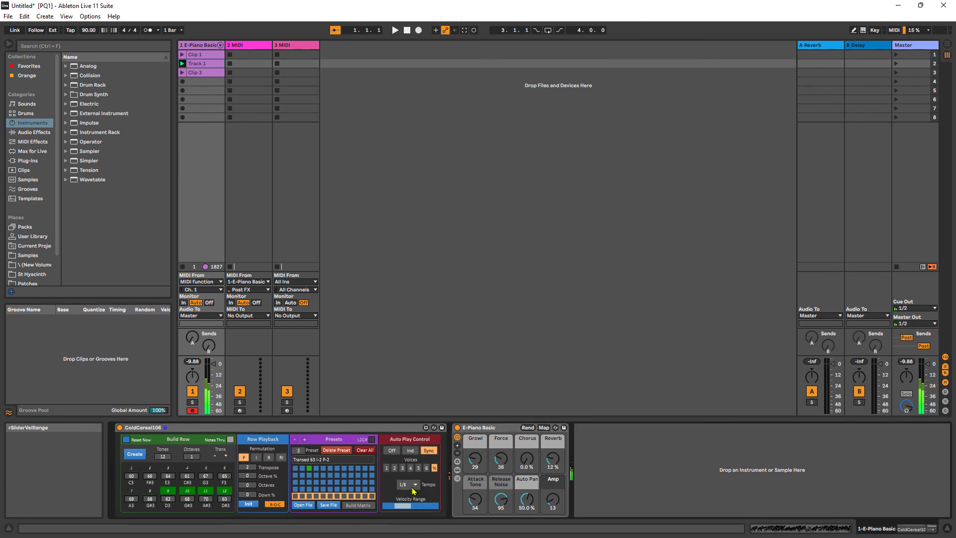
pyautogui.click(414, 486)
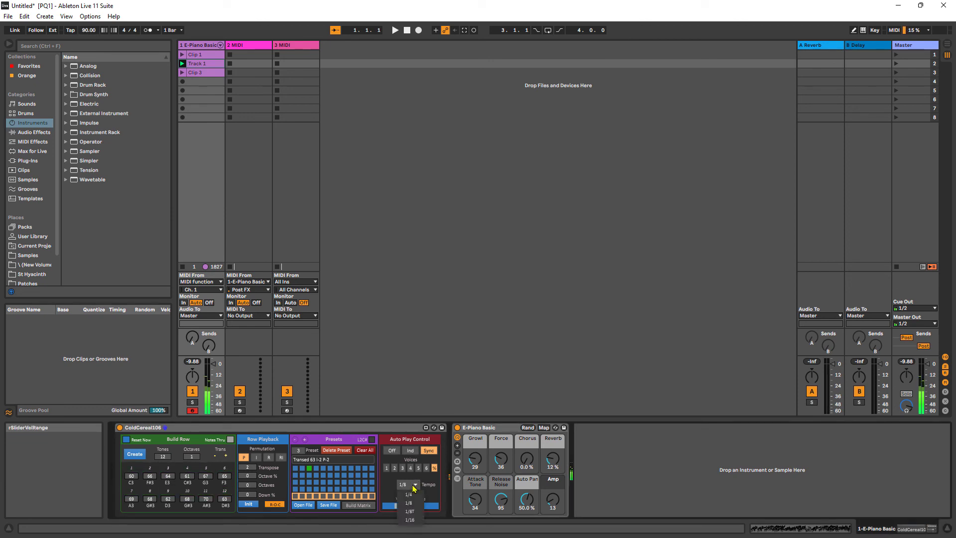
pyautogui.click(411, 519)
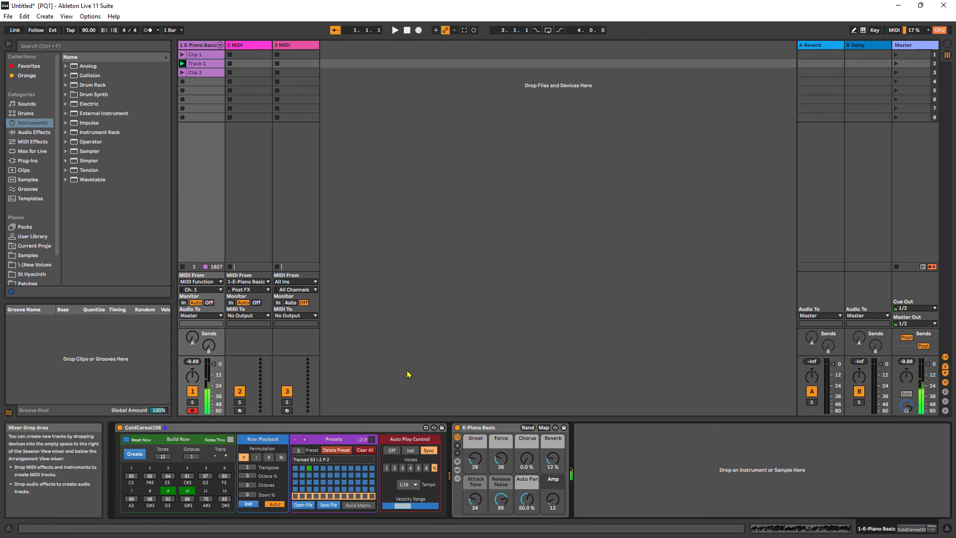
pyautogui.click(396, 451)
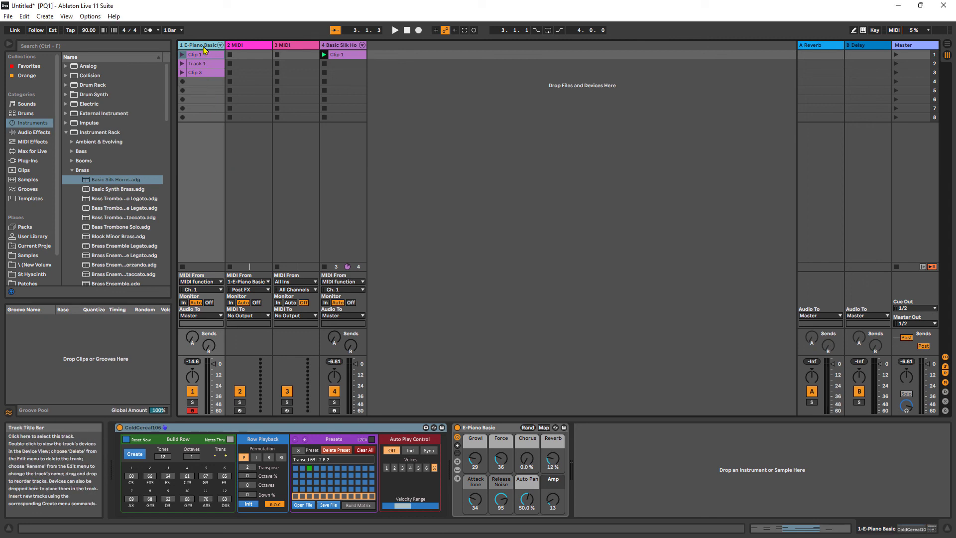
# Compare the ColdCereal106 device settings on the Basic Silk Horns track and the E-Piano Basic track
pyautogui.click(347, 49)
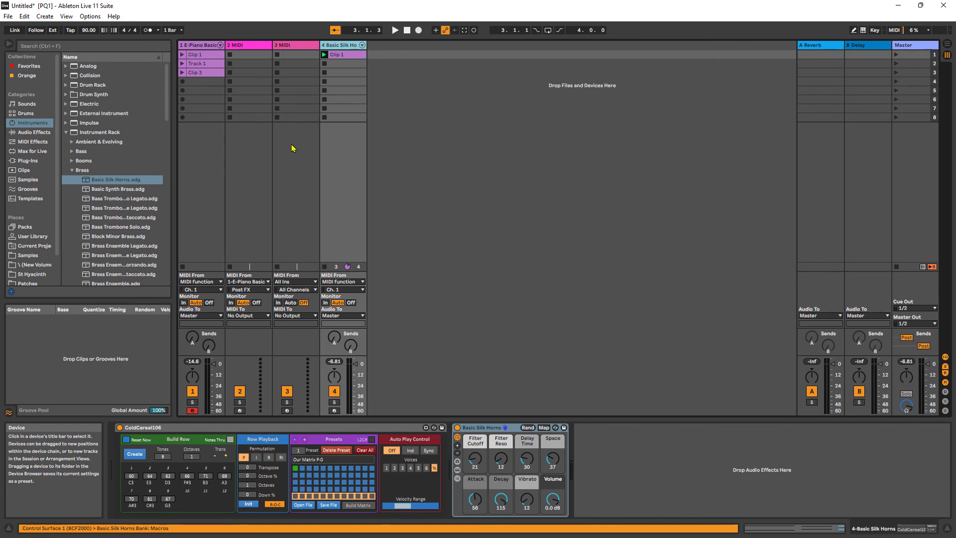
pyautogui.click(204, 46)
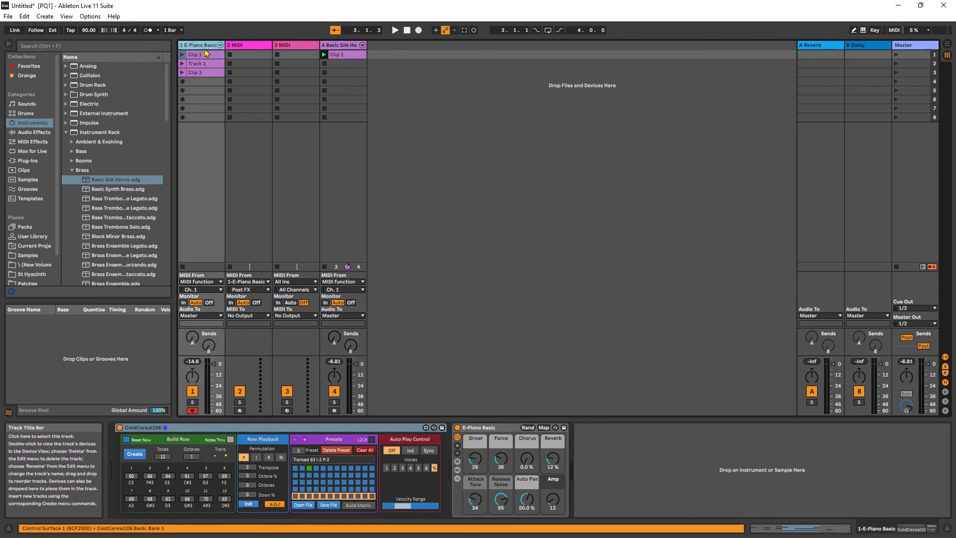
pyautogui.click(339, 47)
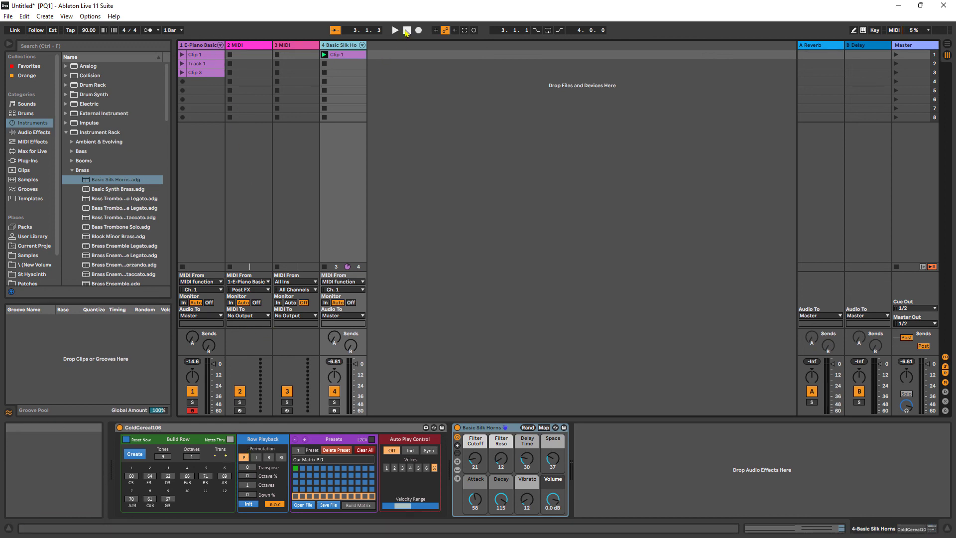
# Play Clip 1 on the Basic Silk Horns and E-Piano Basic tracks together, switch the piano to preset Transad 63 I-2 I-3, and stop playback
pyautogui.click(396, 32)
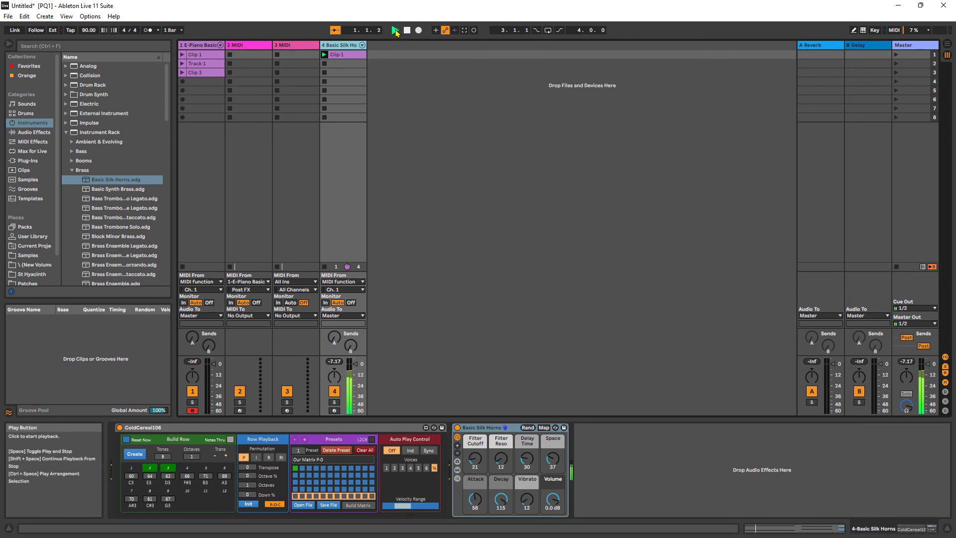
pyautogui.click(183, 56)
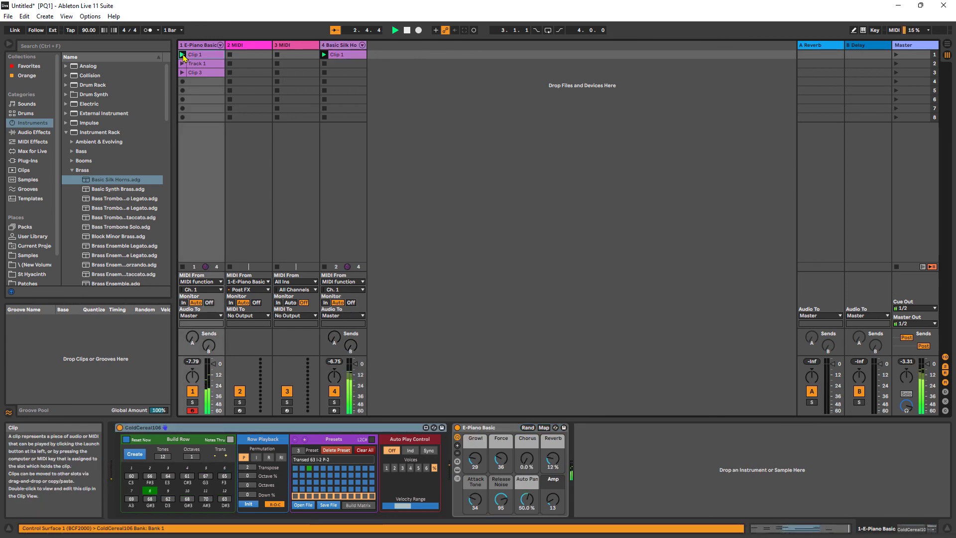
pyautogui.click(320, 477)
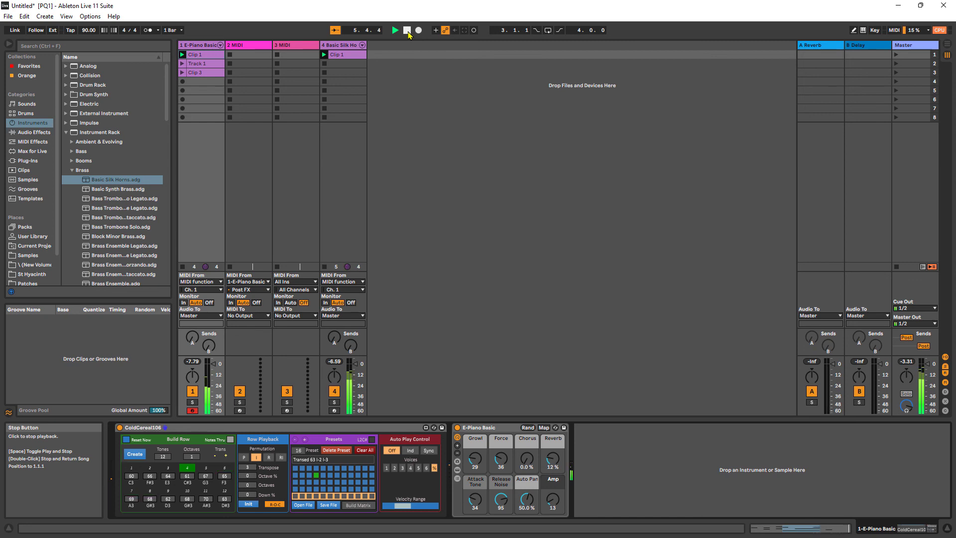
pyautogui.click(407, 31)
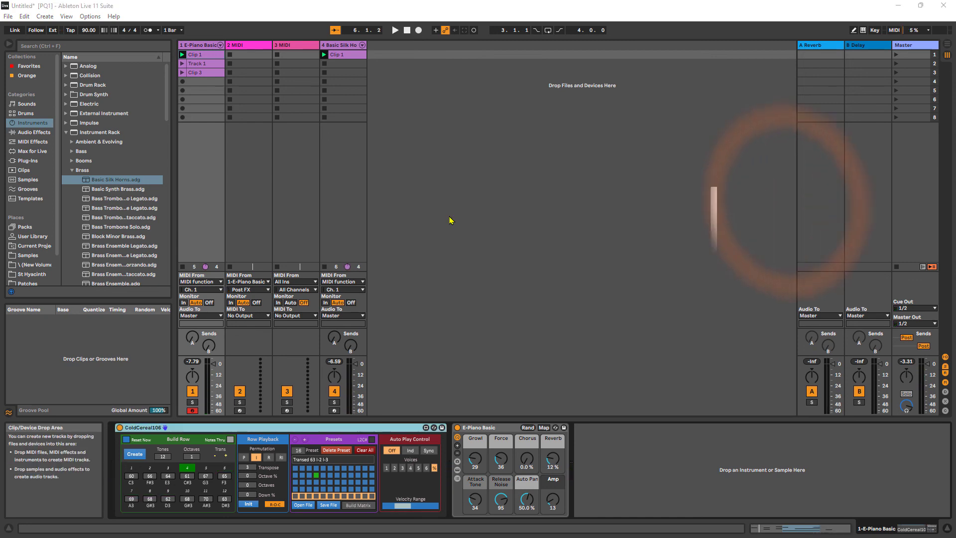